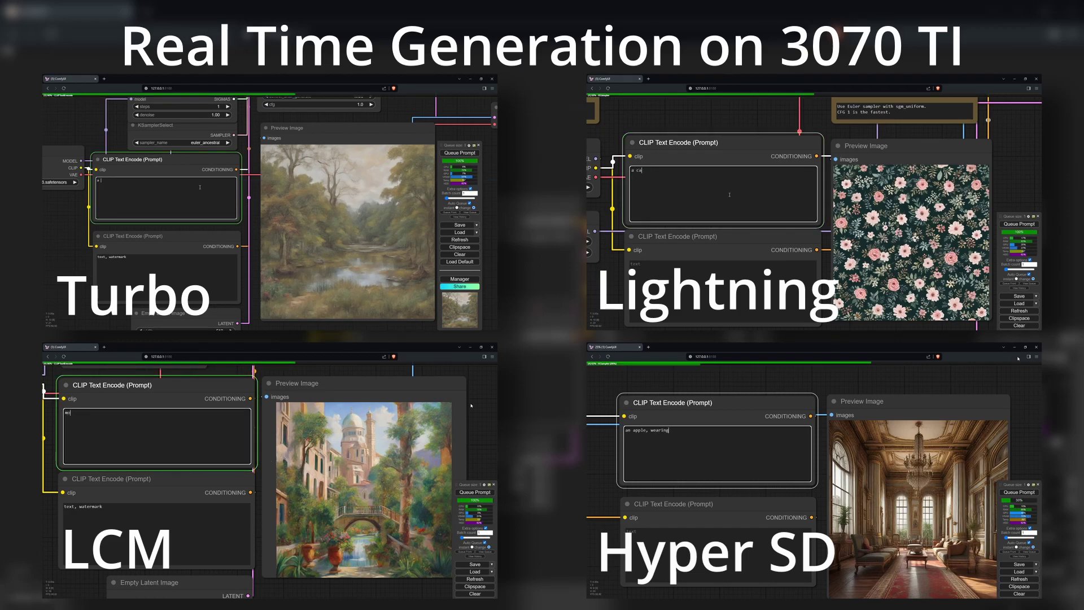
Type prompts for a burning van Gogh ship, a car at mountain sunset, a river landscape, and an apple in sunglasses
{"action": "type", "text": "a ship,"}
{"action": "type", "text": " on fi, escape,sses"}
{"action": "type", "text": "ountainsre,,"}
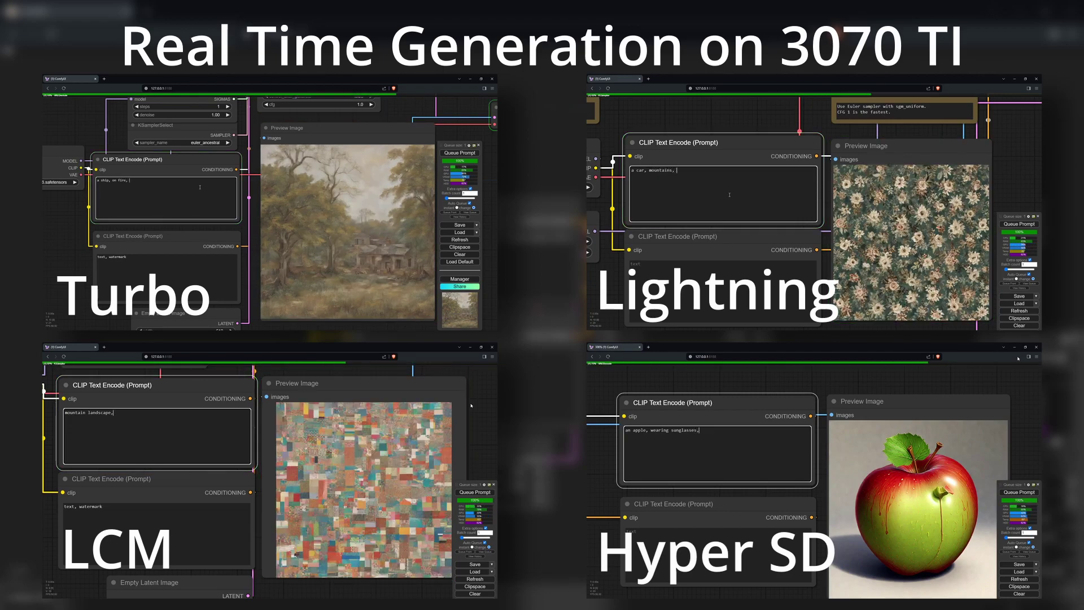
{"action": "type", "text": " by vi, r anncent  iverd a coat"}
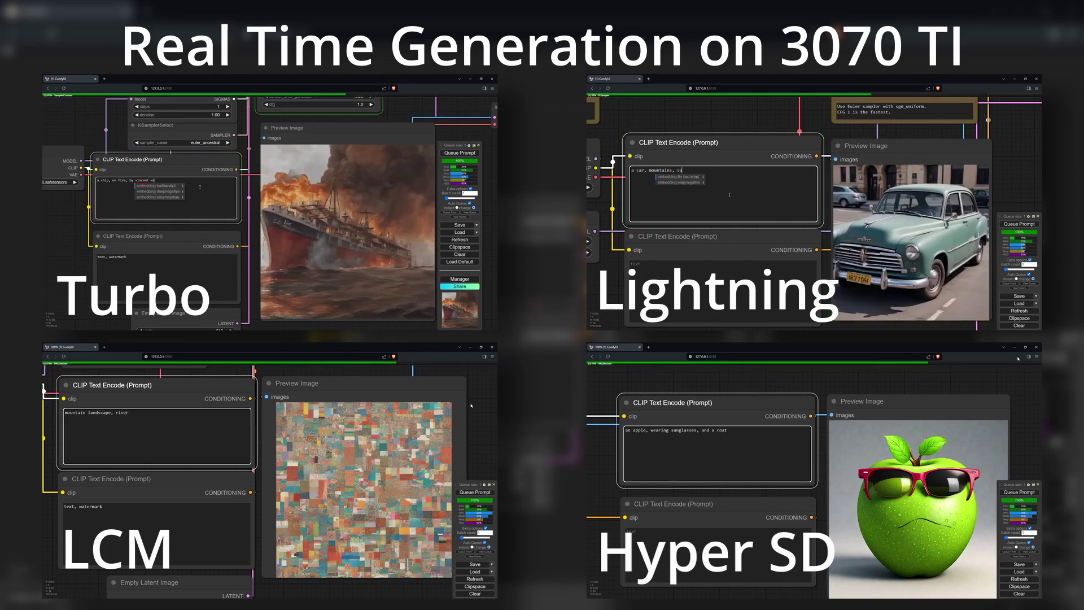
{"action": "type", "text": "van goghsunse"}
{"action": "type", "text": "t"}
{"action": "type", "text": ", "}
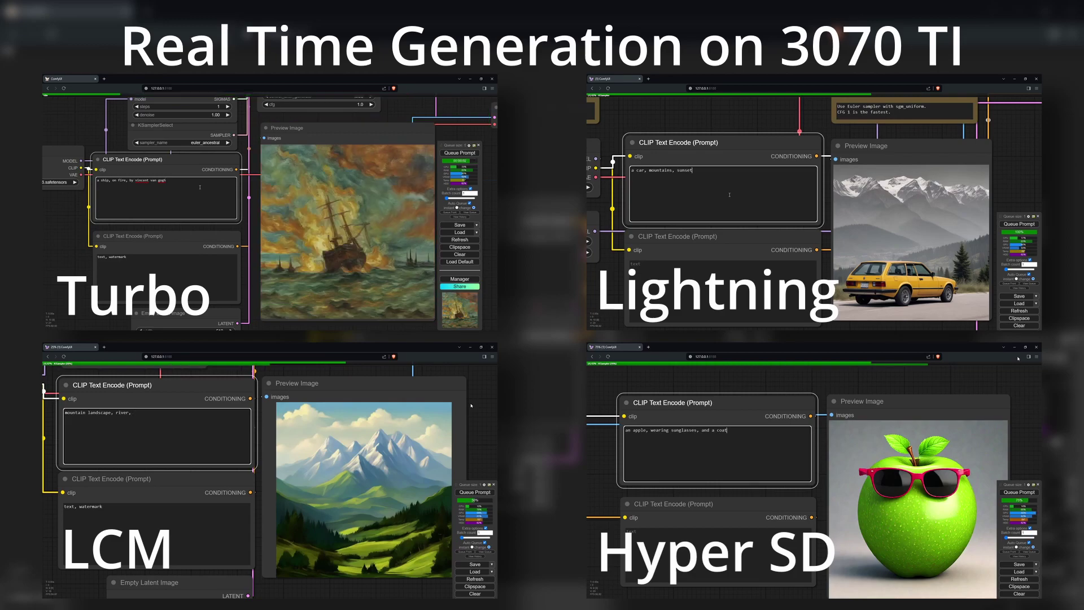
{"action": "type", "text": "village"}
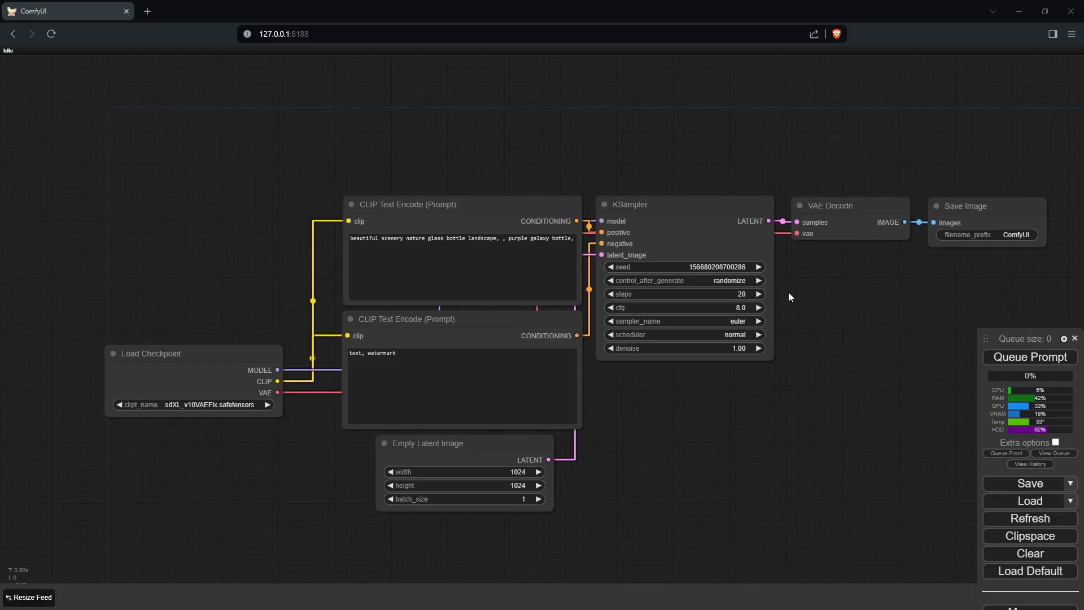
Render the purple galaxy bottle at 20 steps, then begin editing the KSampler step count
{"action": "left_click", "coordinate": [999, 357]}
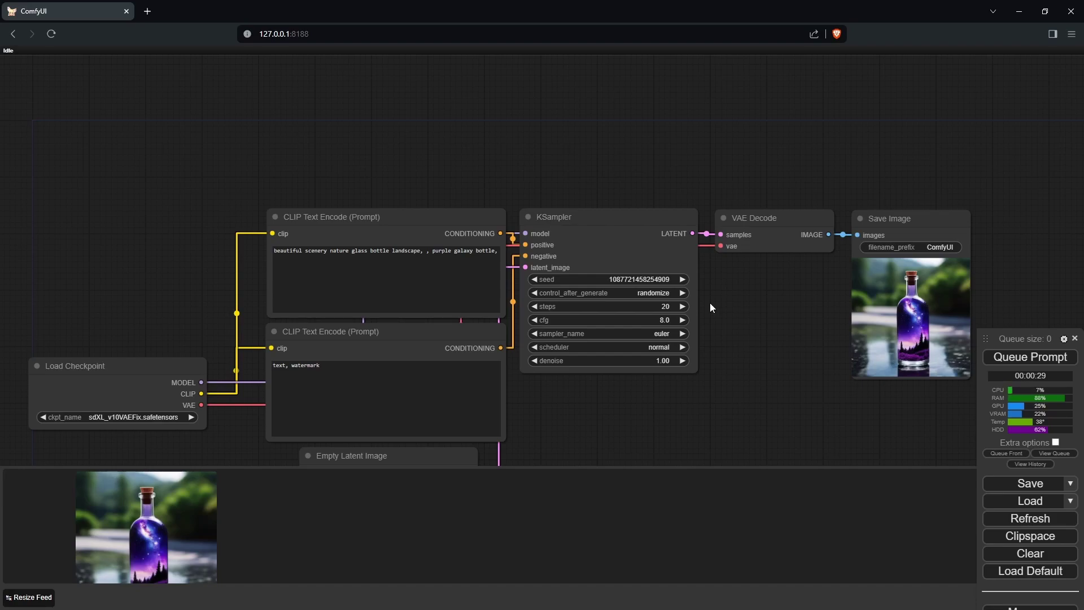
{"action": "left_click", "coordinate": [638, 306]}
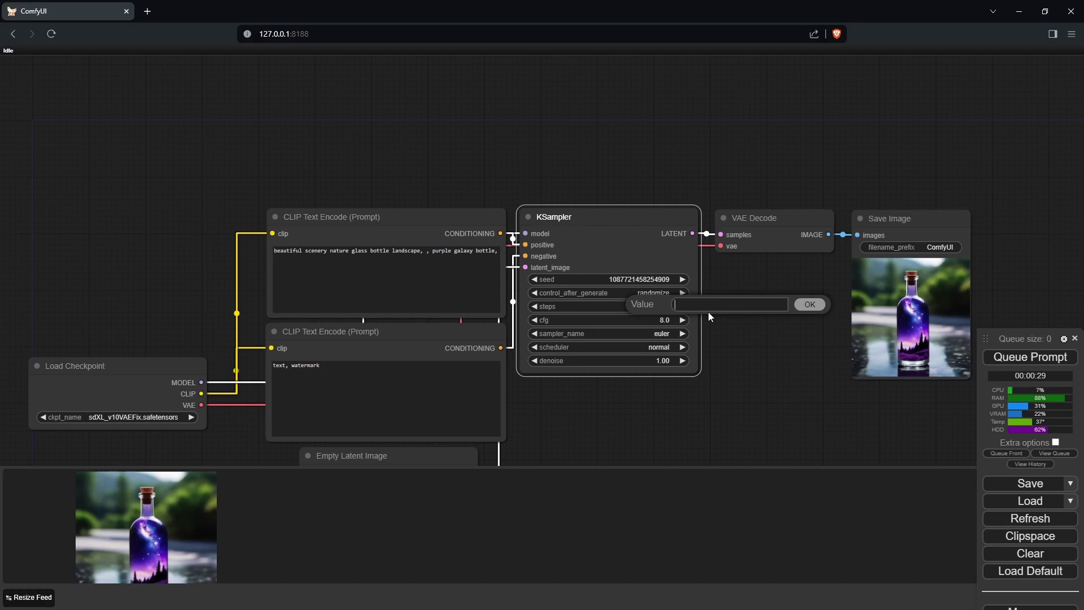
Generate a new bottle image at 5 steps and view it full size
{"action": "key", "text": "Return"}
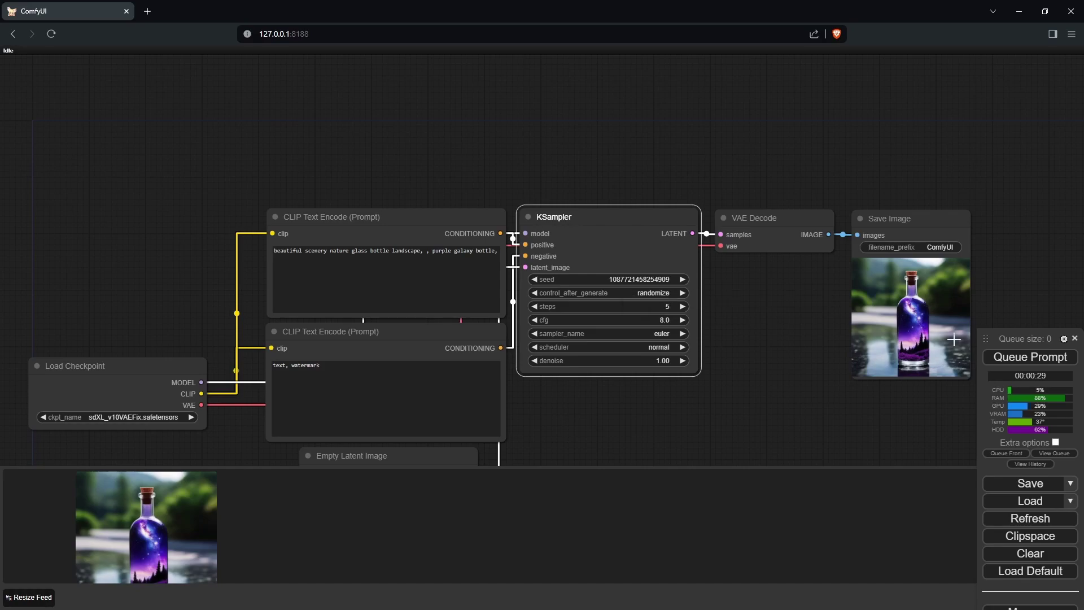
{"action": "left_click", "coordinate": [994, 360]}
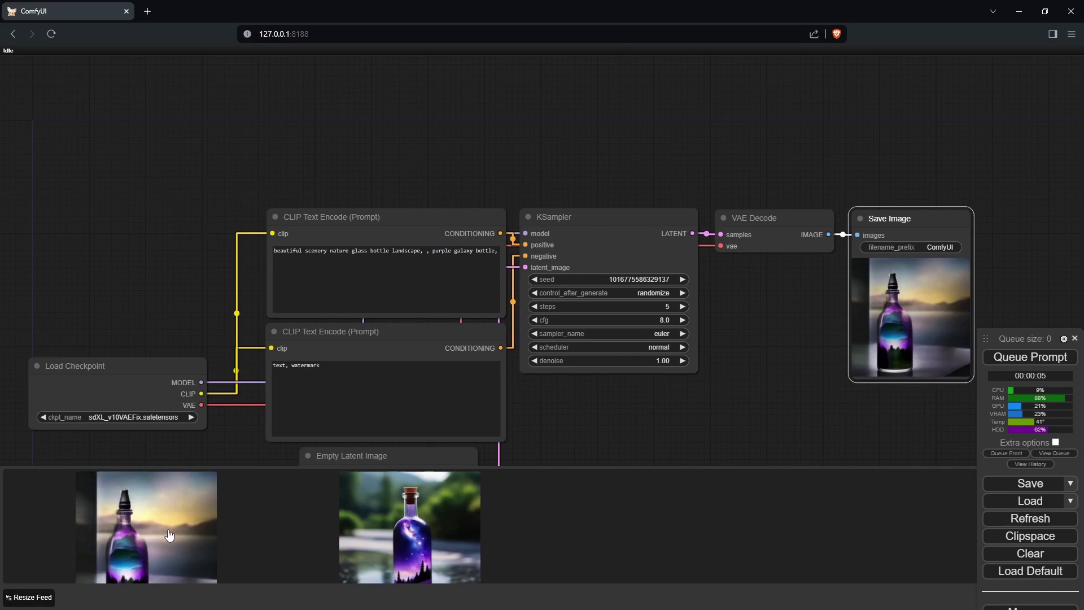
{"action": "left_click", "coordinate": [141, 530]}
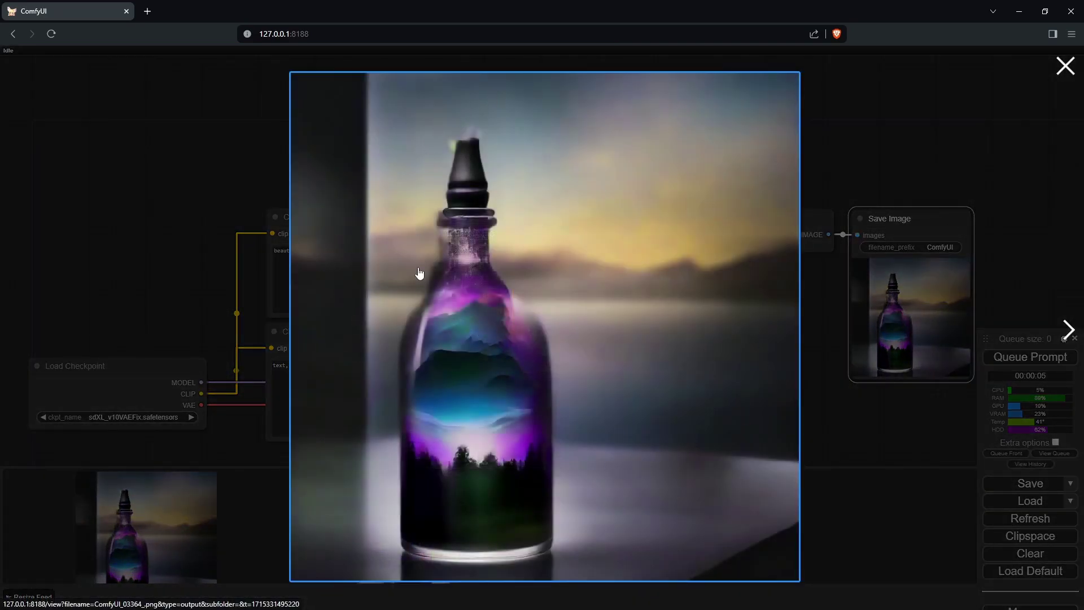
{"action": "left_click", "coordinate": [866, 379]}
View the earlier 20-step galaxy bottle full size for comparison
{"action": "left_click", "coordinate": [375, 537]}
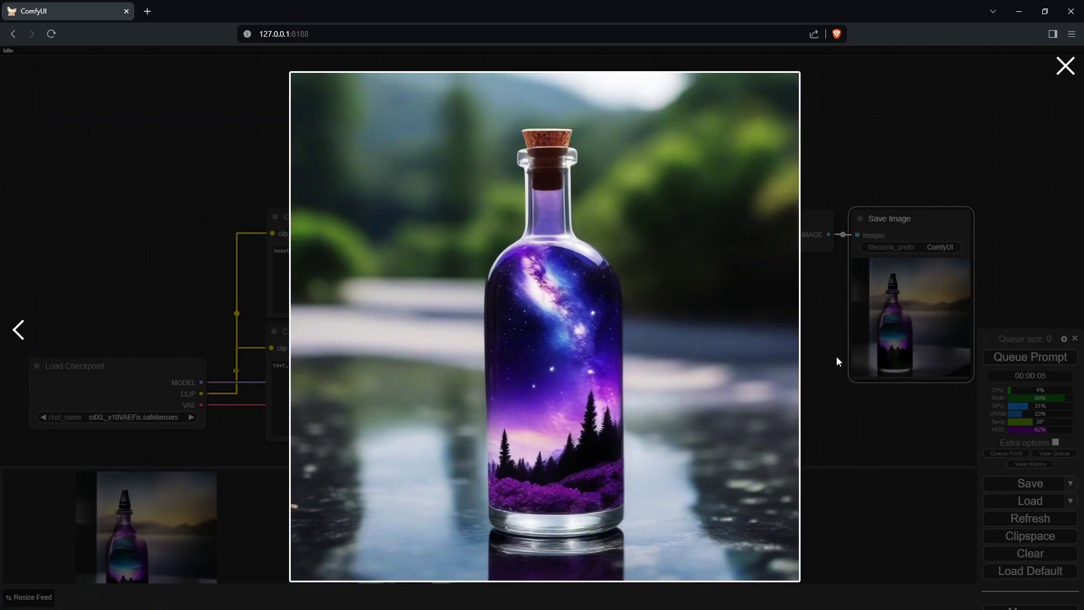
{"action": "left_click", "coordinate": [854, 391]}
{"action": "scroll", "coordinate": [729, 320], "scroll_direction": "up", "scroll_amount": 2}
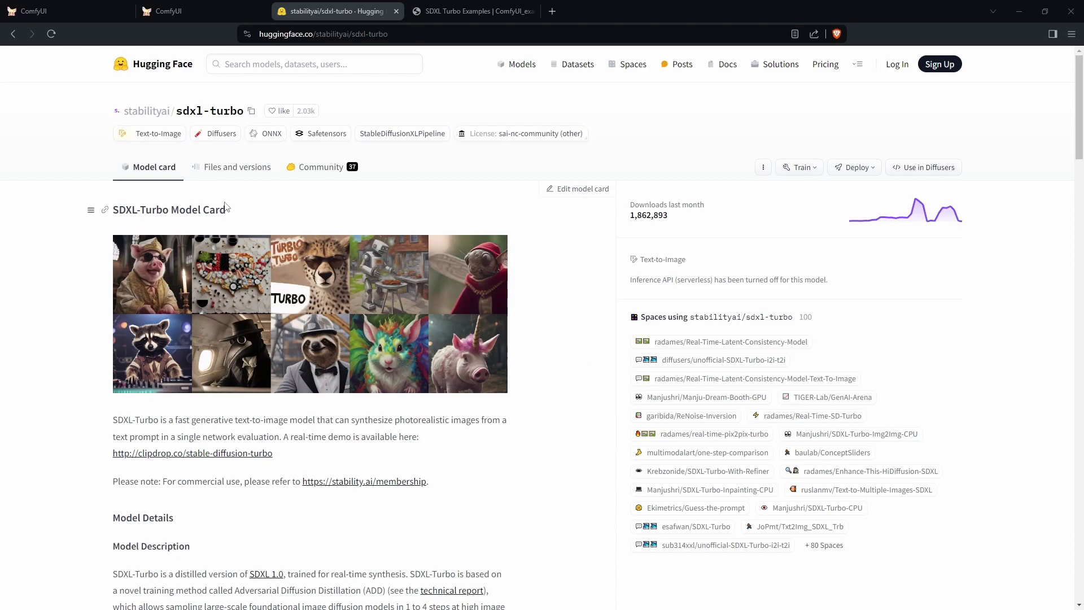
Confirm sd_xl_turbo_1.0_fp16.safetensors in both the Hugging Face file list and local models folder
{"action": "left_click", "coordinate": [244, 169]}
{"action": "scroll", "coordinate": [305, 230], "scroll_direction": "down", "scroll_amount": 2}
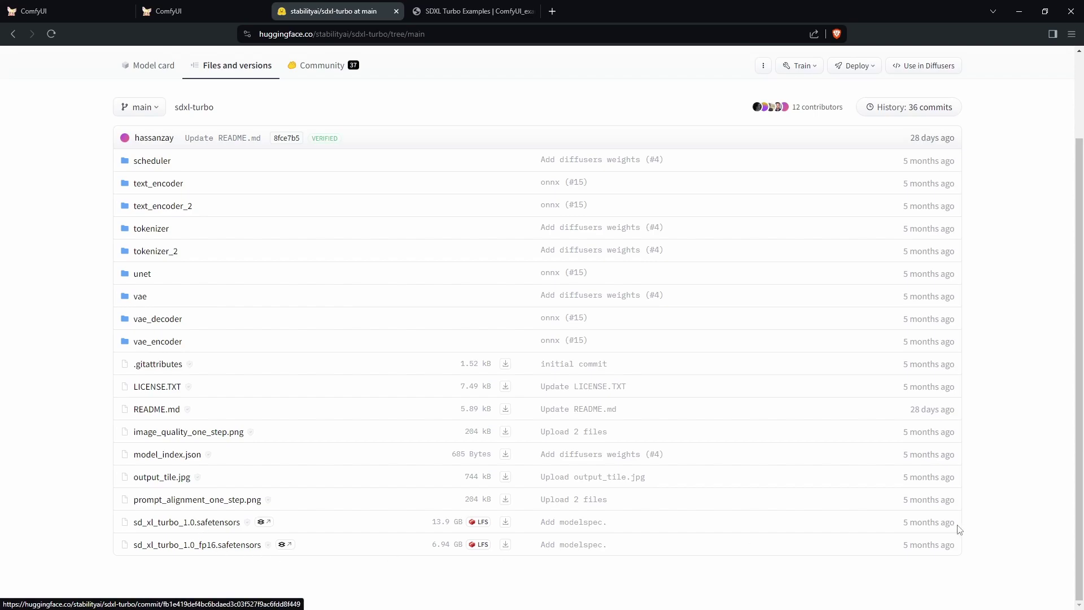
{"action": "key", "text": "alt+Tab"}
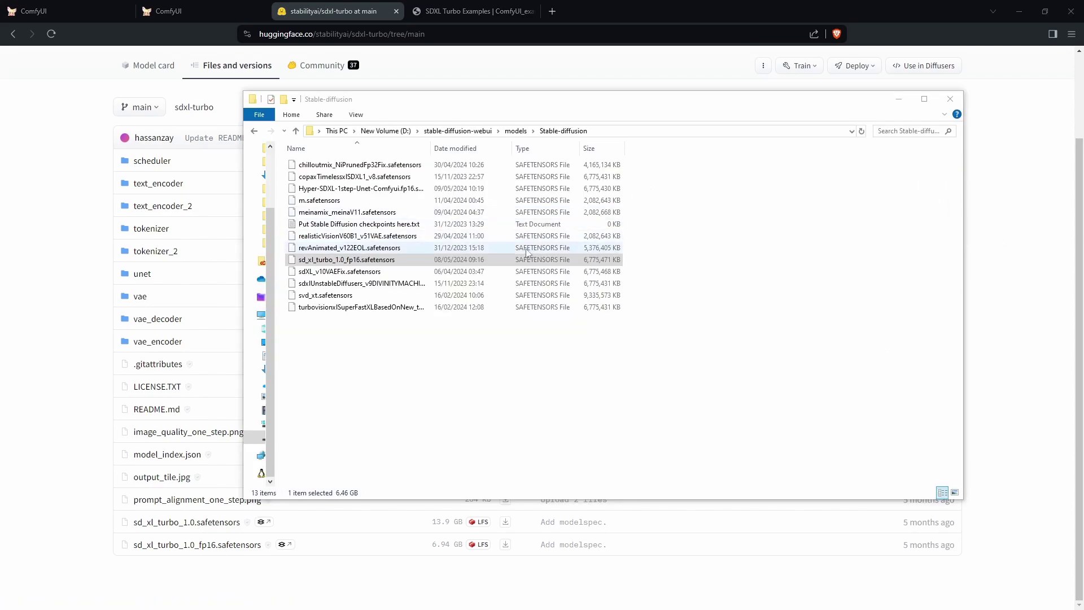
{"action": "left_click", "coordinate": [496, 263]}
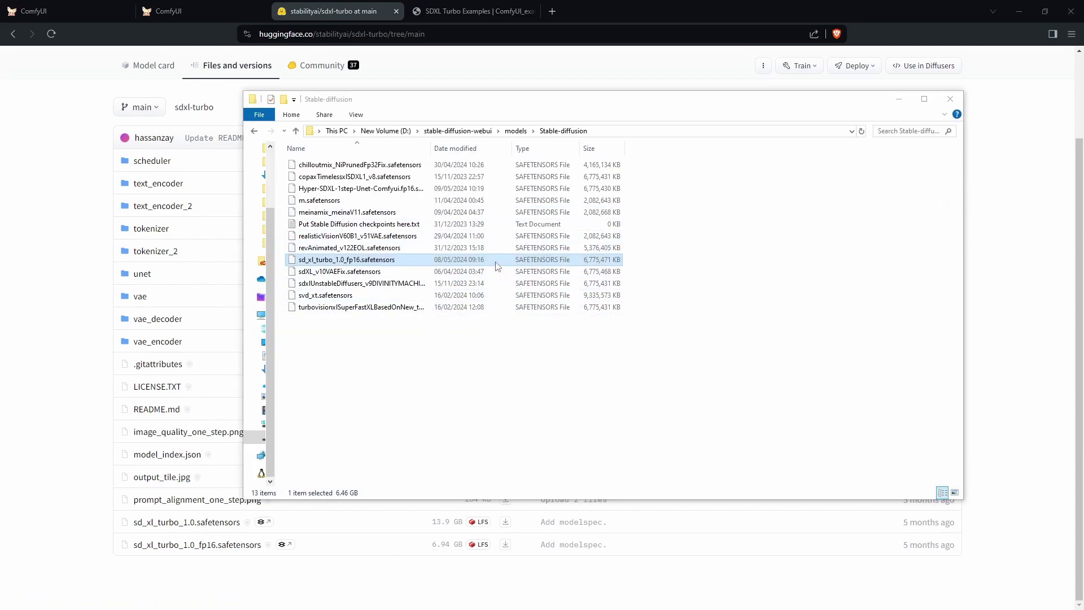
{"action": "left_click", "coordinate": [187, 11]}
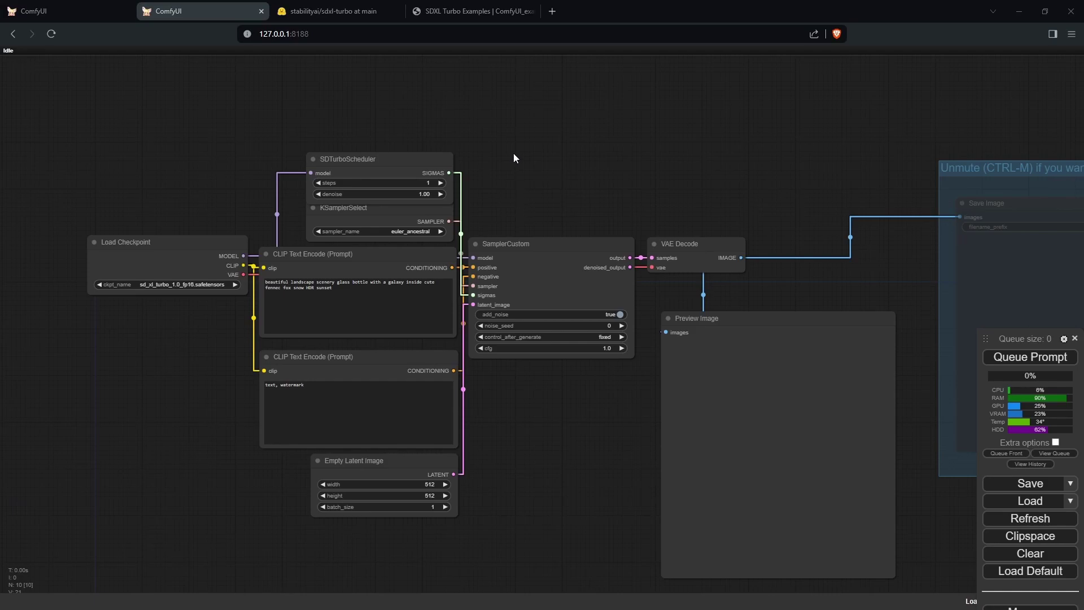
Bring up the SDXL Turbo Examples page showing the fox-in-a-bottle workflow image
{"action": "left_click", "coordinate": [497, 11]}
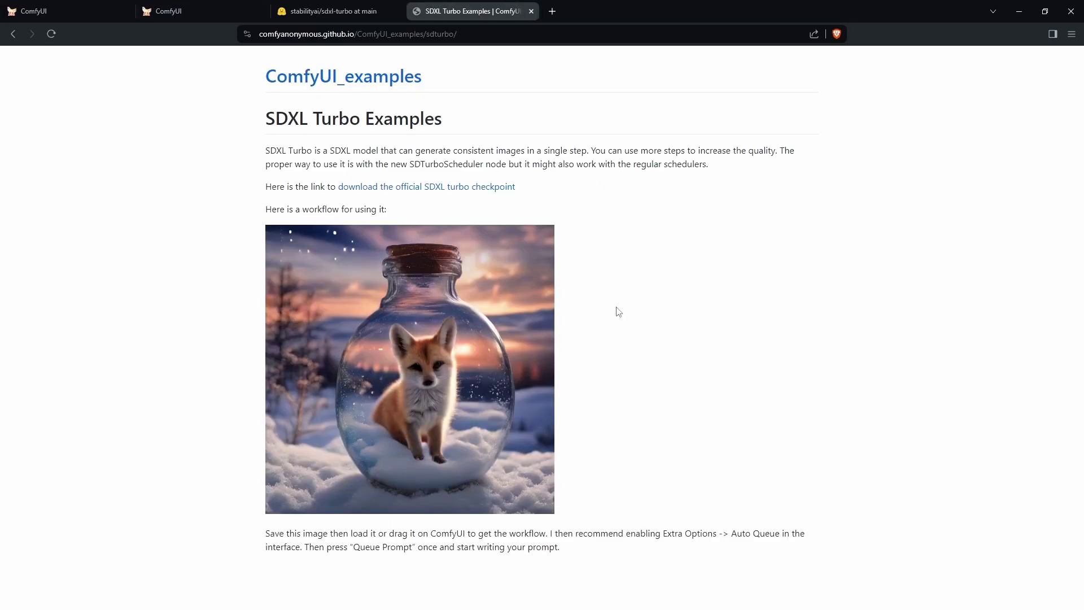
Compare the SDXL Turbo example page against the loaded workflow, finishing on the ComfyUI tab
{"action": "left_click", "coordinate": [185, 7]}
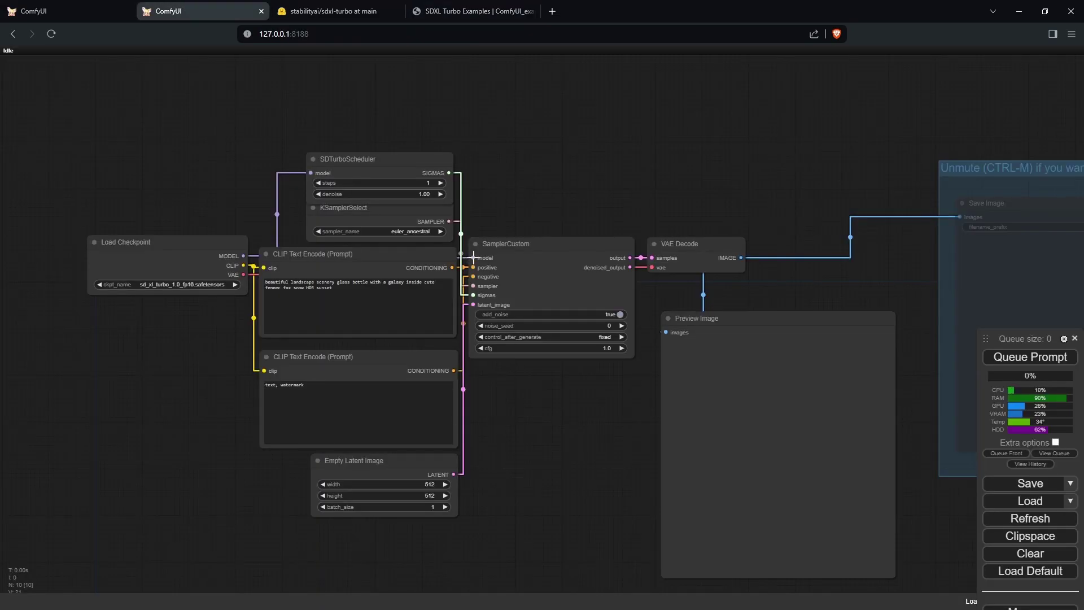
{"action": "left_click", "coordinate": [474, 9]}
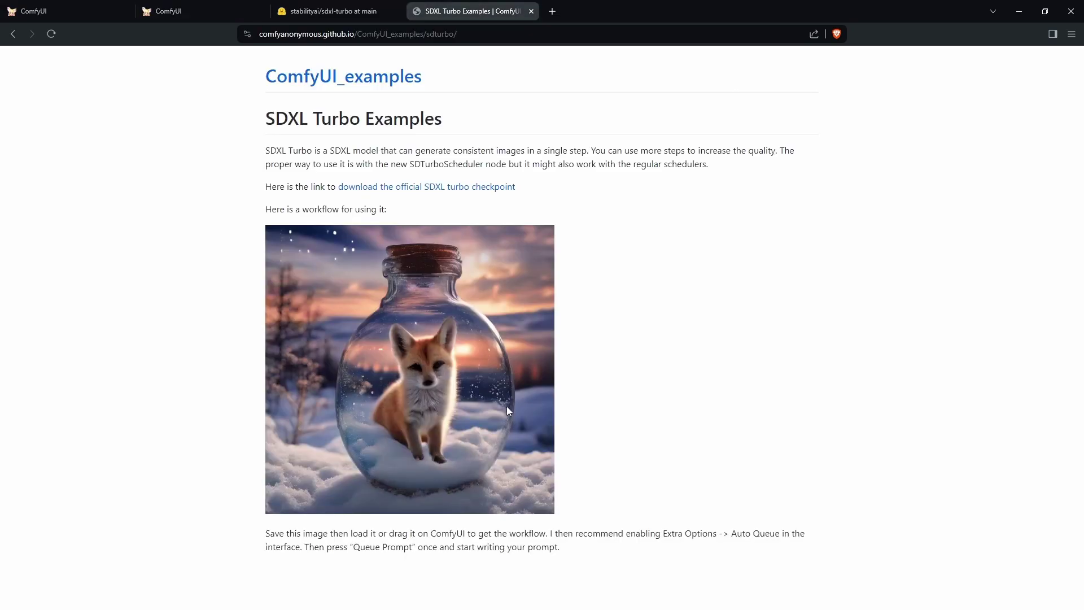
{"action": "left_click", "coordinate": [192, 11]}
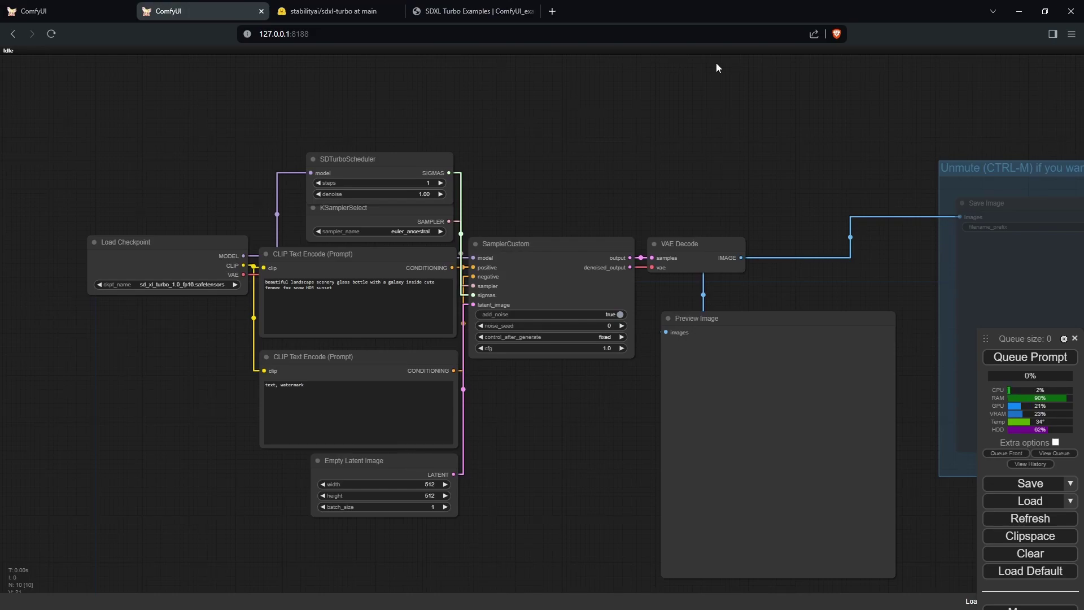
Render the fox-in-a-glass-bottle image with SDXL Turbo, then move to the standard SDXL tab
{"action": "left_click", "coordinate": [1002, 357]}
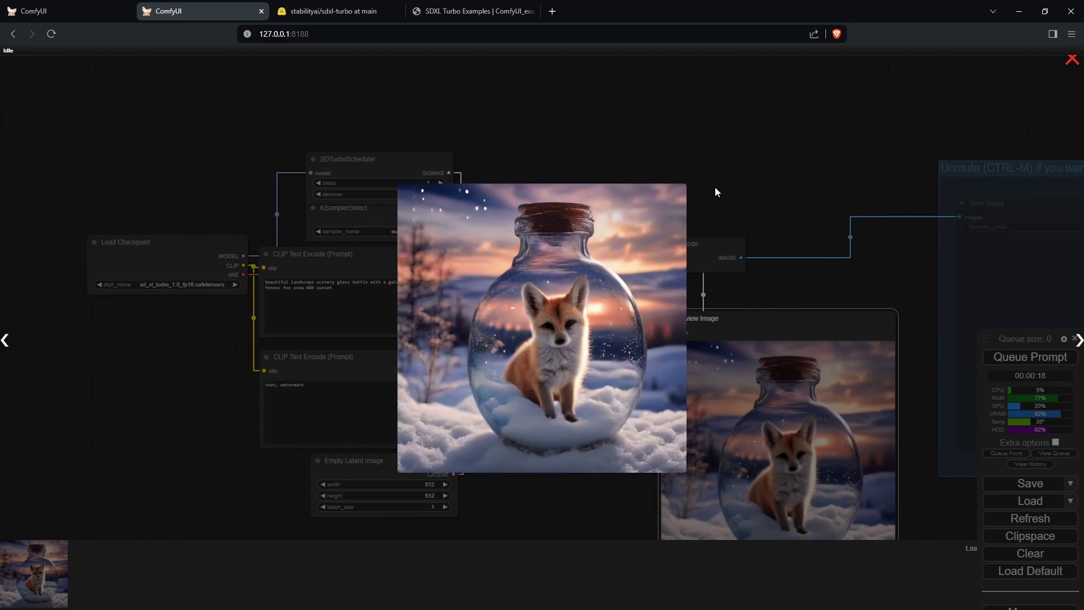
{"action": "left_click", "coordinate": [1072, 59]}
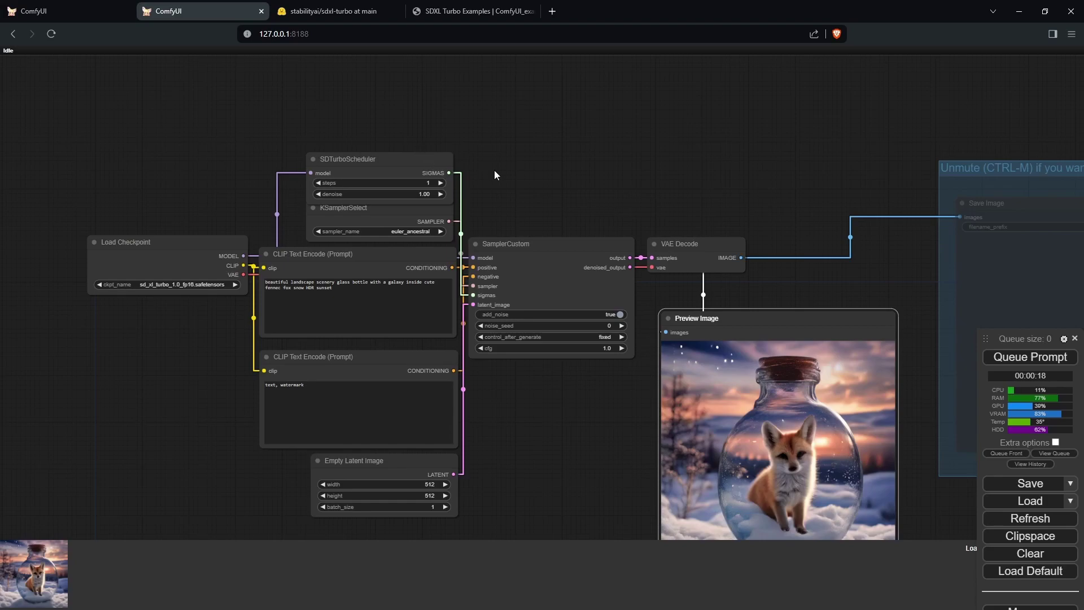
{"action": "key", "text": "ctrl+shift+Tab"}
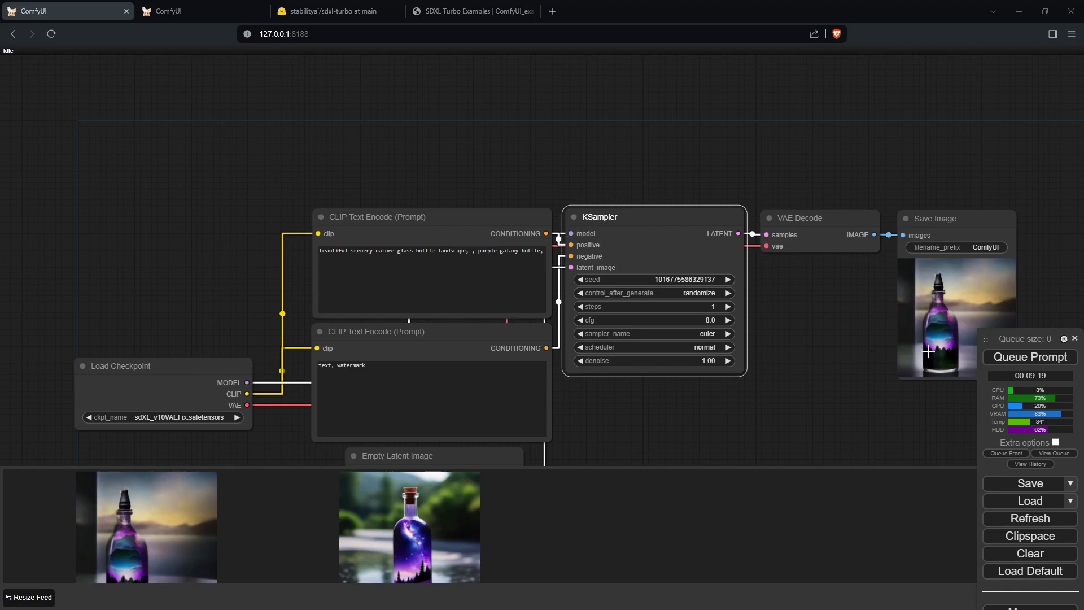
Render the standard SDXL bottle at 1 step, giving a blurry figure, then return to SDXL Turbo
{"action": "left_click", "coordinate": [1024, 366]}
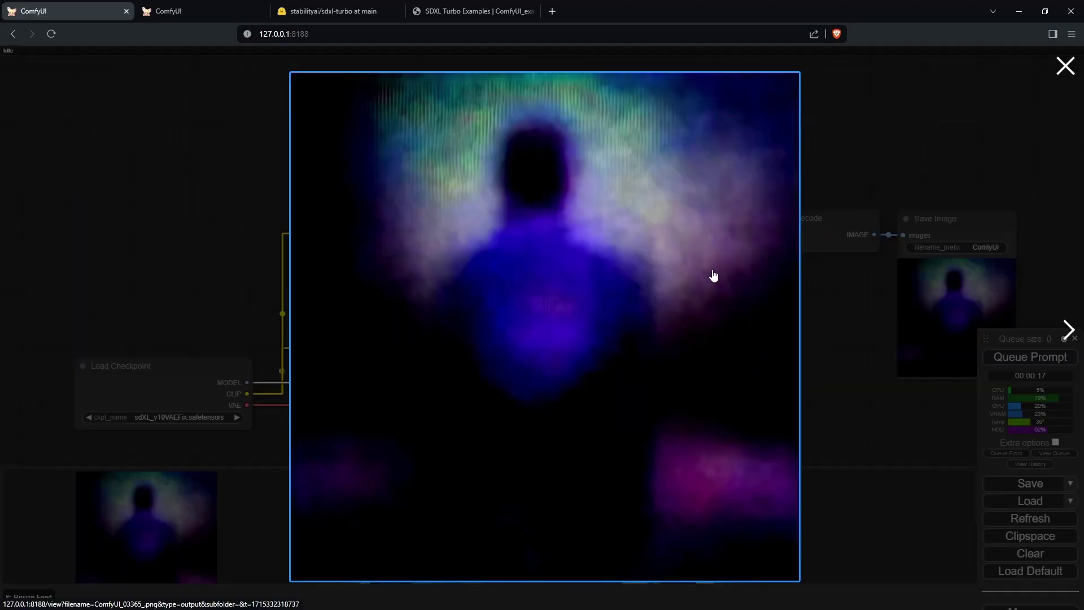
{"action": "left_click", "coordinate": [863, 377]}
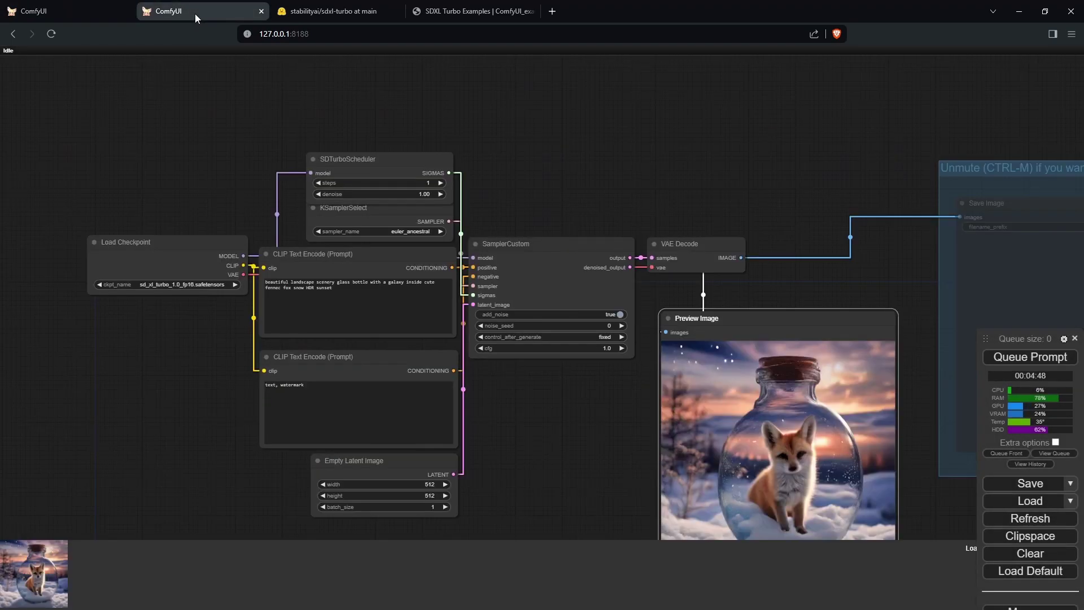
{"action": "left_click", "coordinate": [195, 14]}
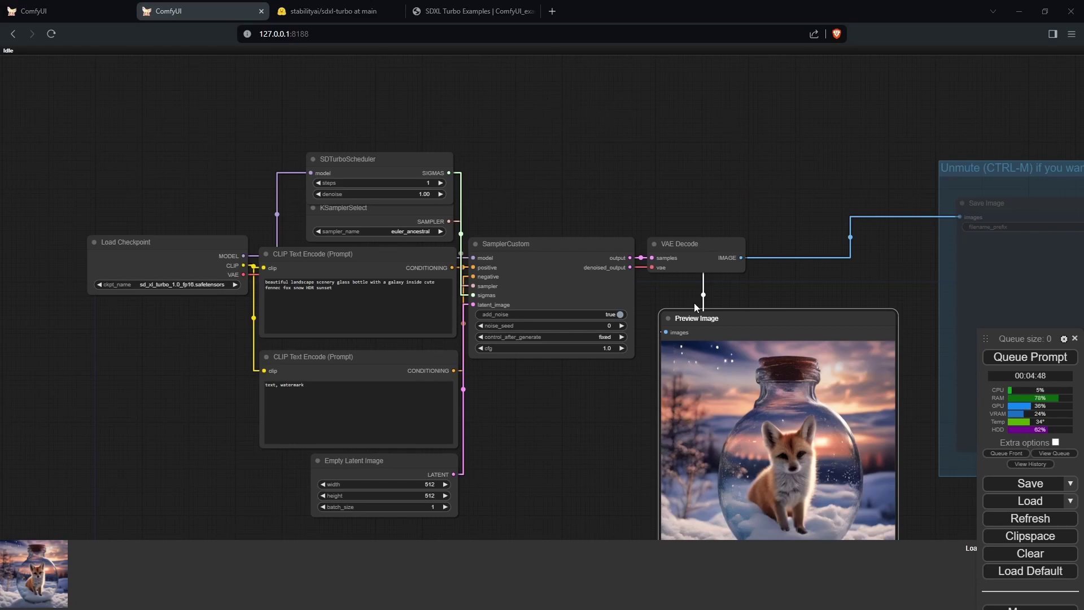
Look over the SDXL Turbo graph and briefly check the other bottle workflow tab
{"action": "scroll", "coordinate": [581, 385], "scroll_direction": "up", "scroll_amount": 2}
{"action": "left_click", "coordinate": [341, 364]}
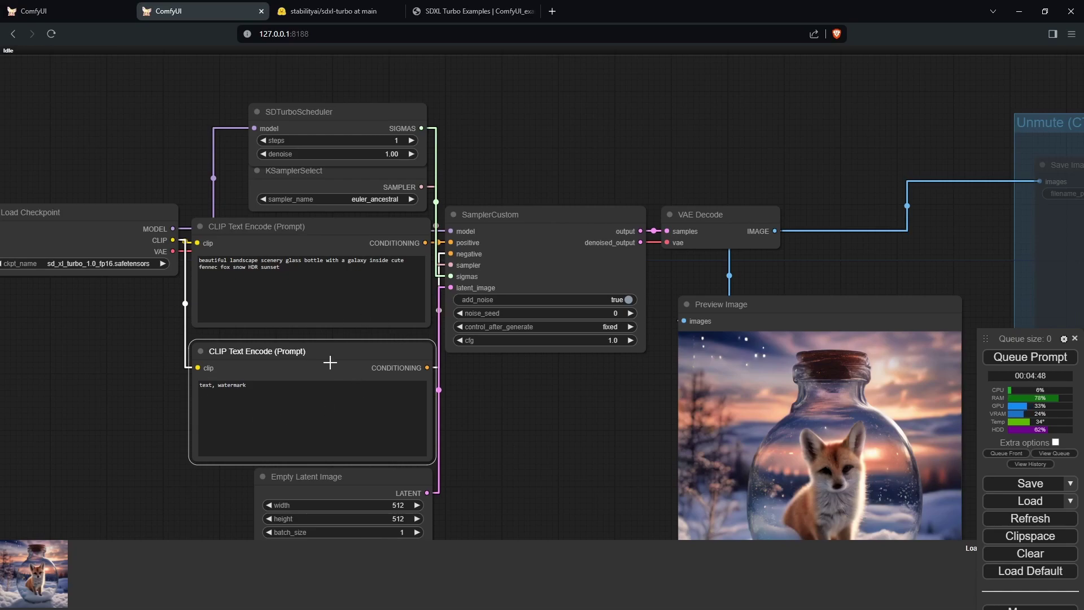
{"action": "left_click_drag", "start_coordinate": [523, 390], "coordinate": [500, 389]}
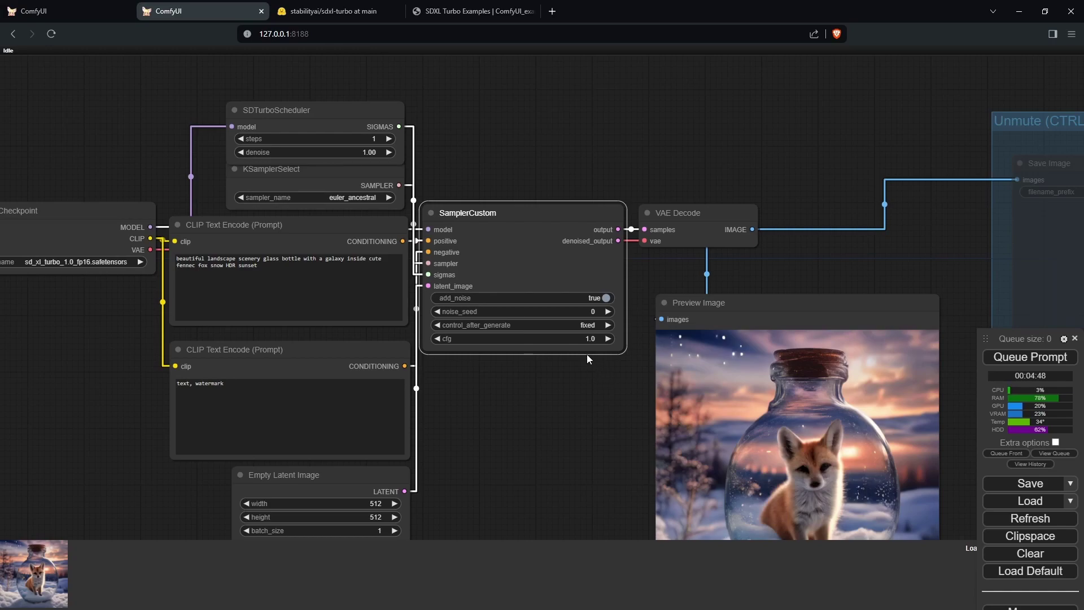
{"action": "left_click", "coordinate": [67, 11]}
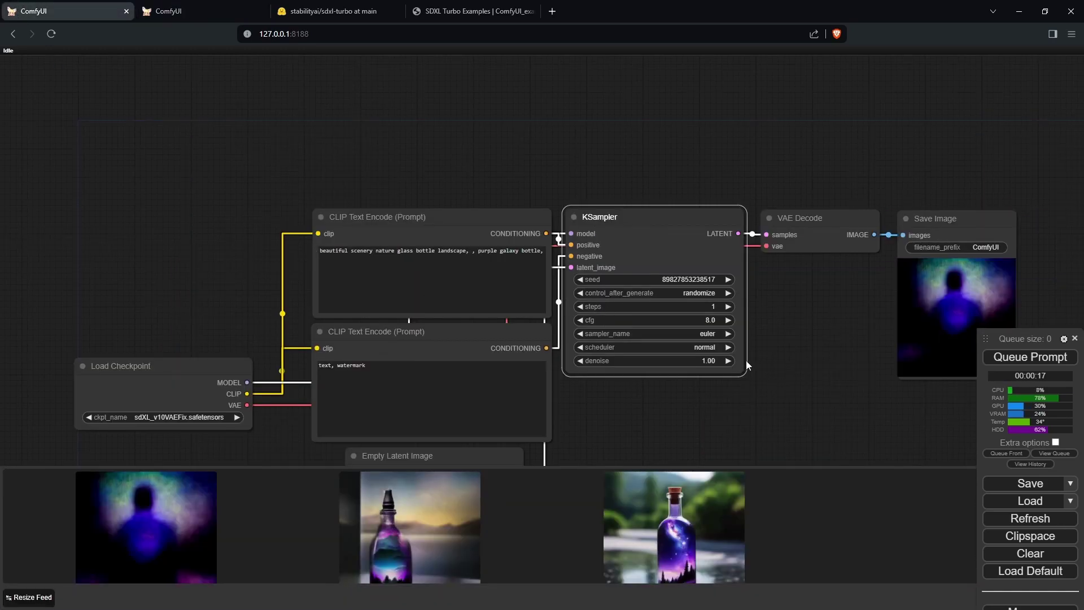
{"action": "left_click", "coordinate": [155, 10]}
Set SamplerCustom cfg to 8 and render the oversaturated, noisy fox image
{"action": "left_click", "coordinate": [581, 338]}
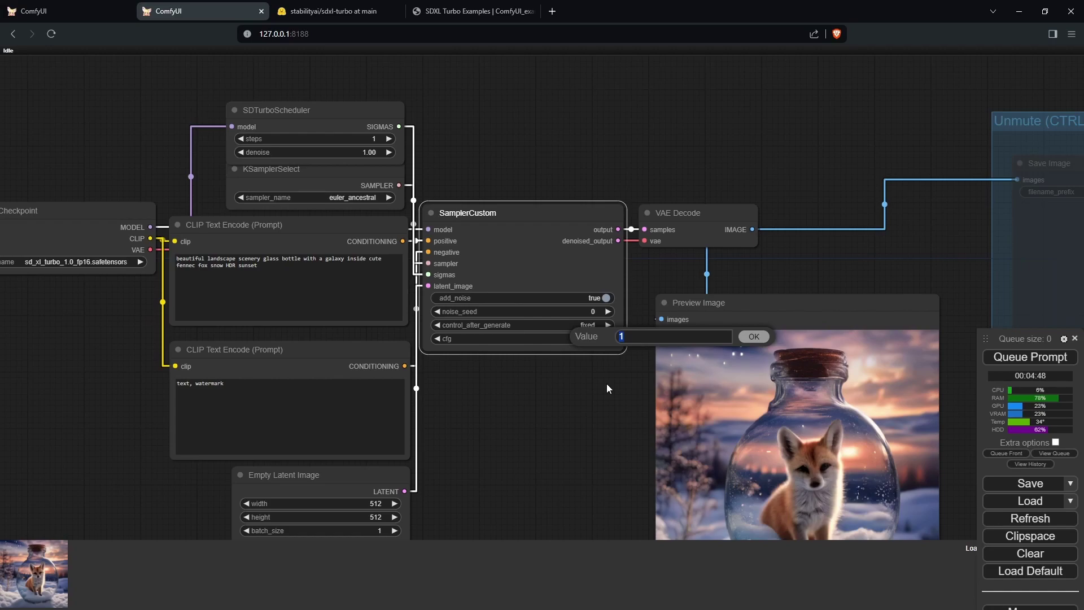
{"action": "type", "text": "8"}
{"action": "key", "text": "Return"}
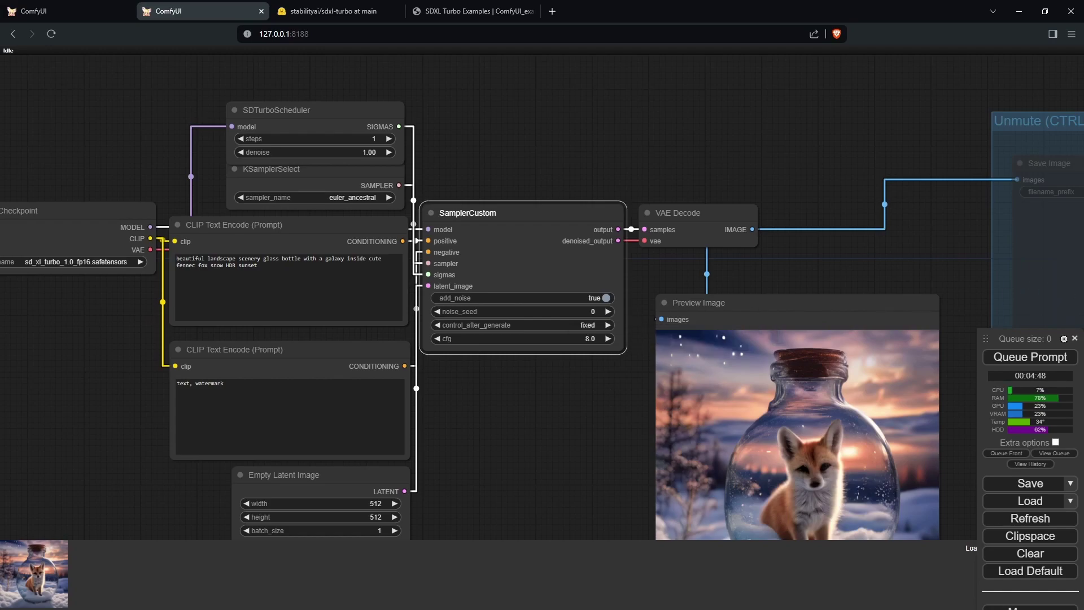
{"action": "left_click", "coordinate": [1031, 357]}
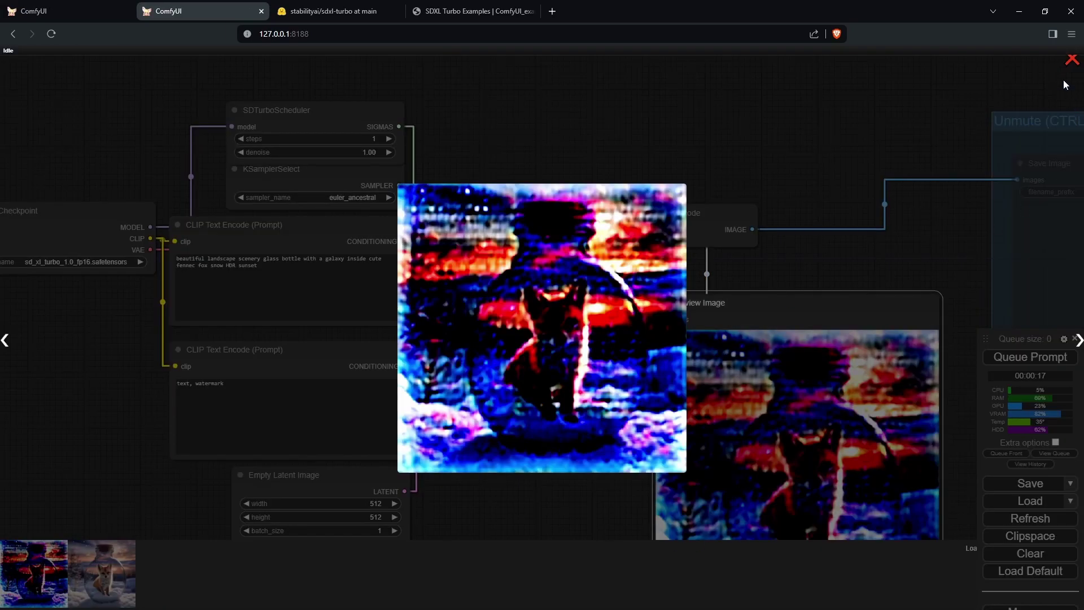
{"action": "left_click", "coordinate": [1073, 69]}
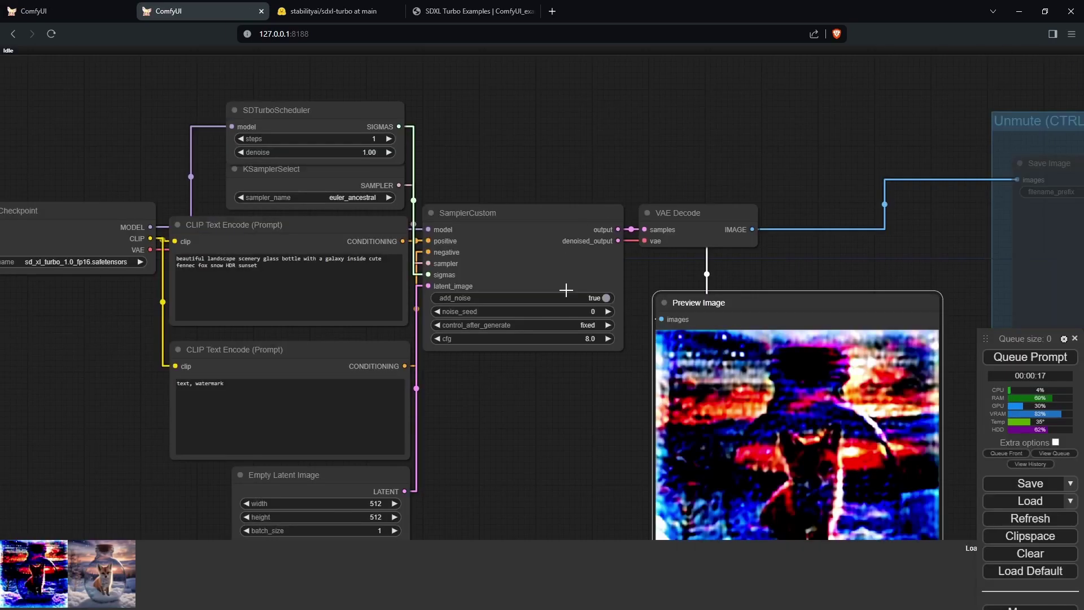
Restore SamplerCustom cfg to 1.0 and bring the whole workflow into view
{"action": "left_click", "coordinate": [579, 339]}
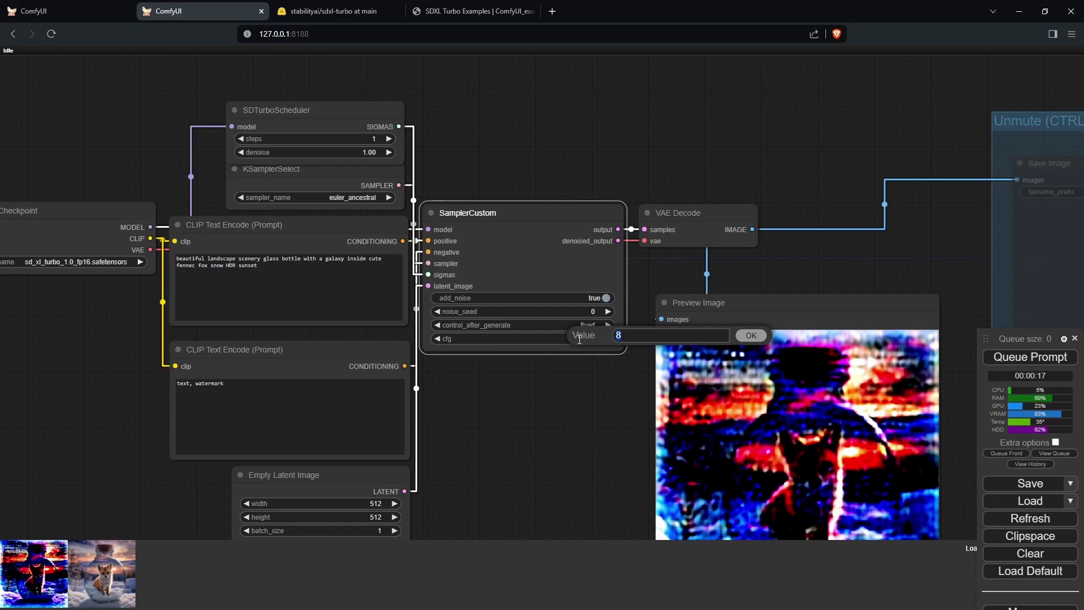
{"action": "key", "text": "Return"}
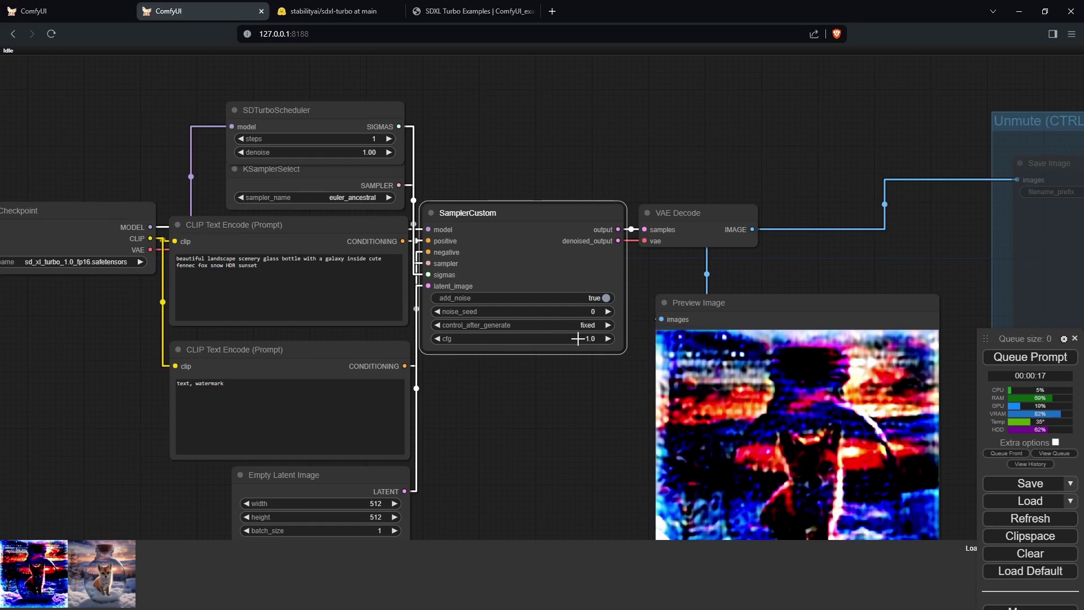
{"action": "left_click_drag", "start_coordinate": [561, 411], "coordinate": [600, 380]}
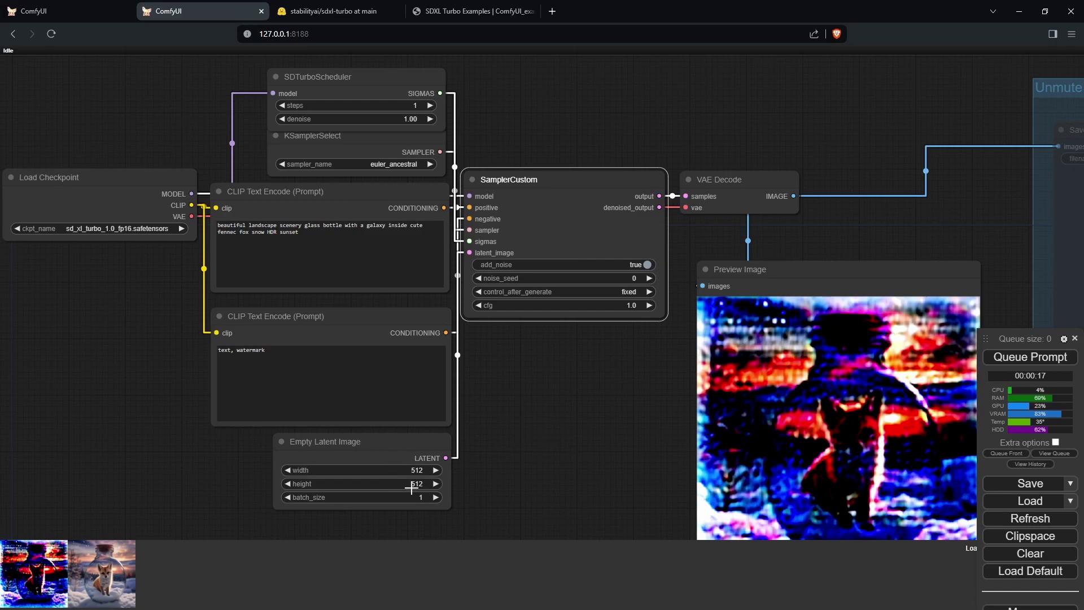
Set the Empty Latent Image width and height to 1024 each
{"action": "left_click", "coordinate": [421, 470]}
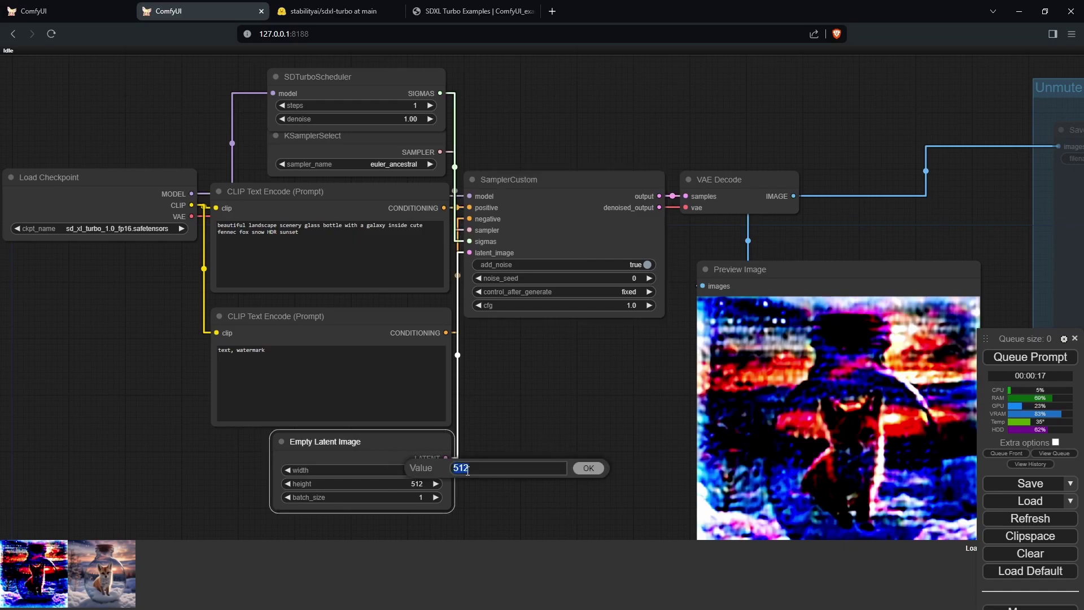
{"action": "type", "text": "1024"}
{"action": "key", "text": "Return"}
{"action": "left_click", "coordinate": [401, 484]}
{"action": "type", "text": "1"}
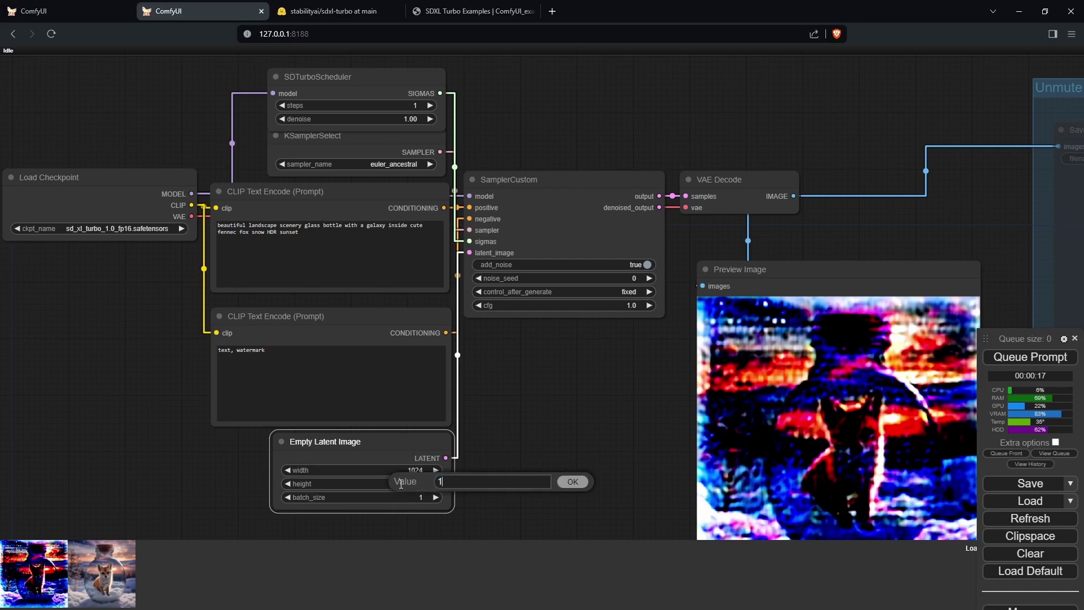
{"action": "type", "text": "024"}
{"action": "key", "text": "Return"}
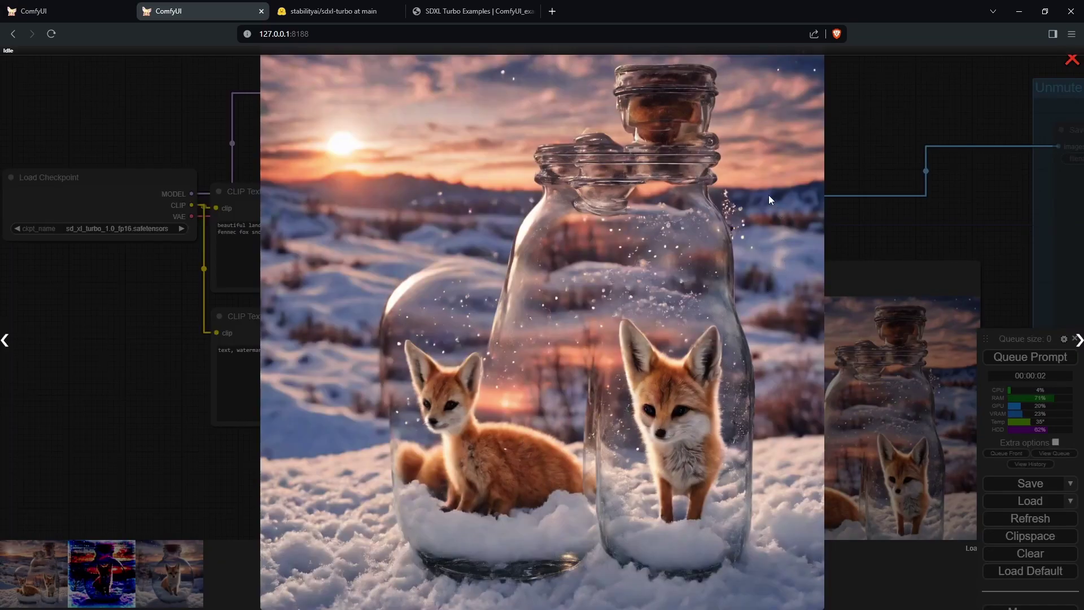
Set the SDTurboScheduler to 5 steps and generate a new fox image
{"action": "left_click", "coordinate": [863, 269]}
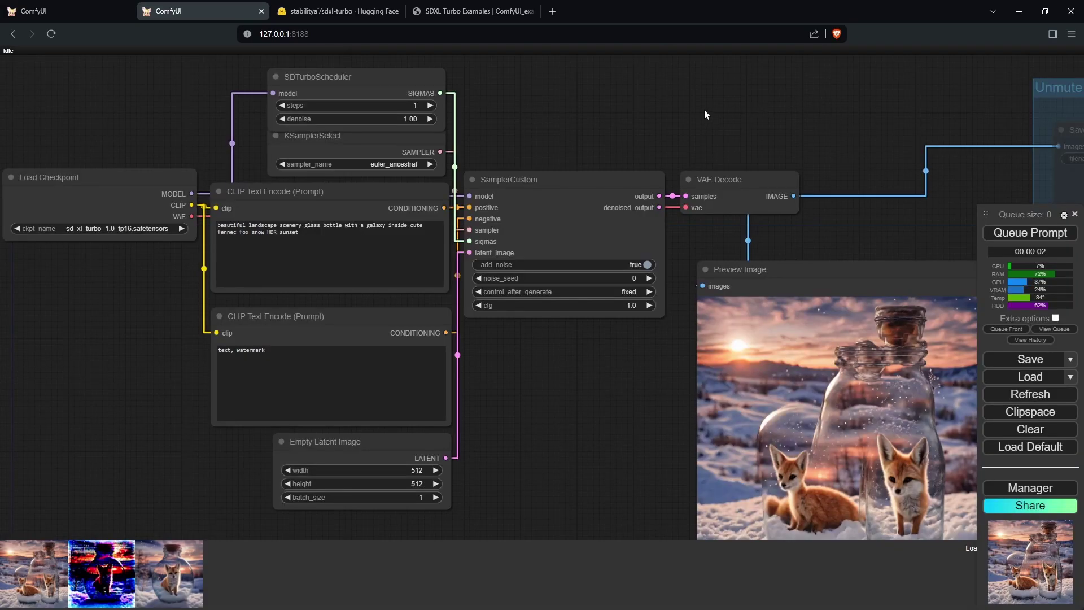
{"action": "left_click", "coordinate": [390, 102]}
{"action": "left_click", "coordinate": [390, 102]}
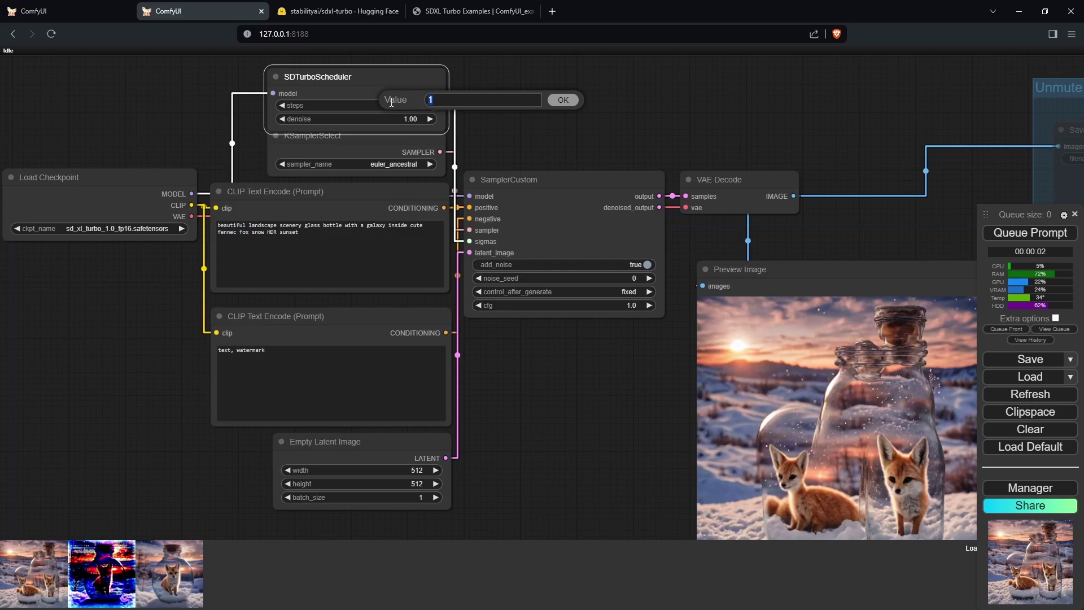
{"action": "type", "text": "5"}
{"action": "left_click", "coordinate": [563, 100]}
{"action": "left_click", "coordinate": [1048, 236]}
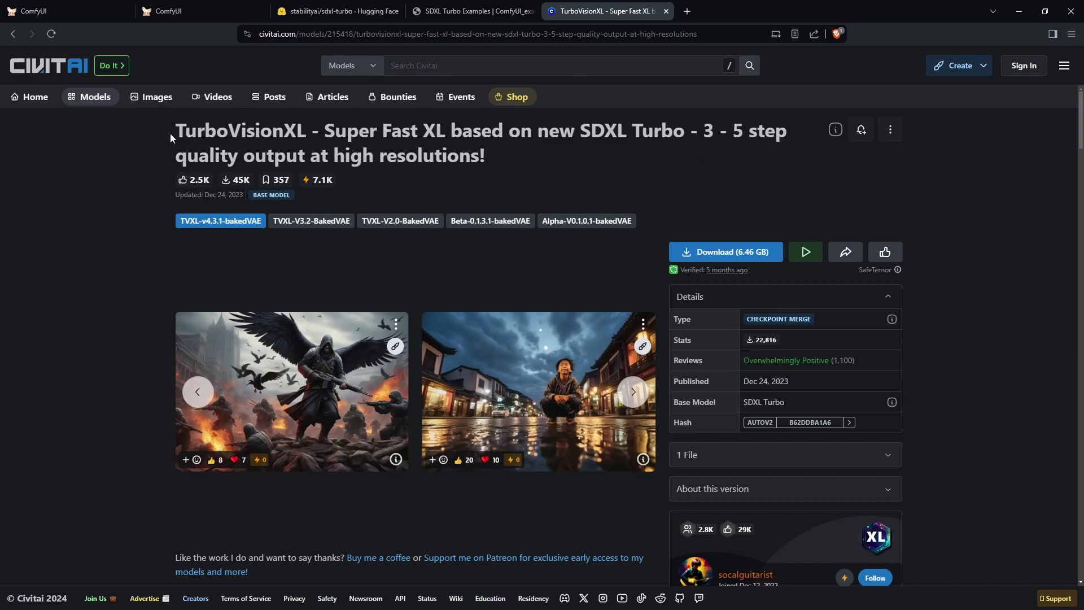
Highlight TurboVisionXL's title, recommended samplers and normal XL resolution note on Civitai
{"action": "left_click_drag", "start_coordinate": [171, 136], "coordinate": [290, 139]}
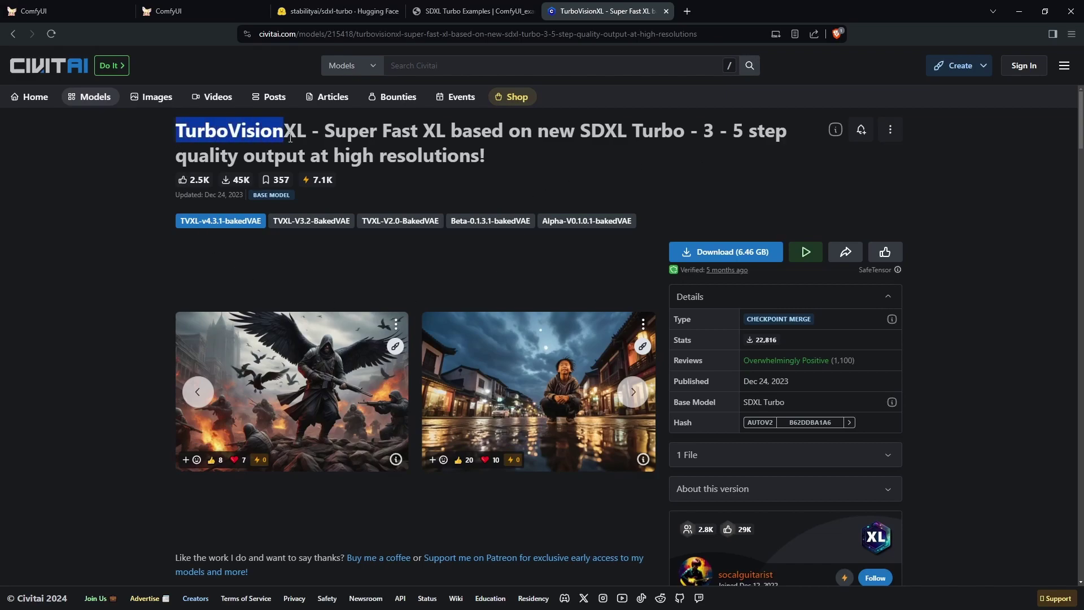
{"action": "left_click", "coordinate": [794, 404]}
{"action": "scroll", "coordinate": [326, 392], "scroll_direction": "down", "scroll_amount": 5}
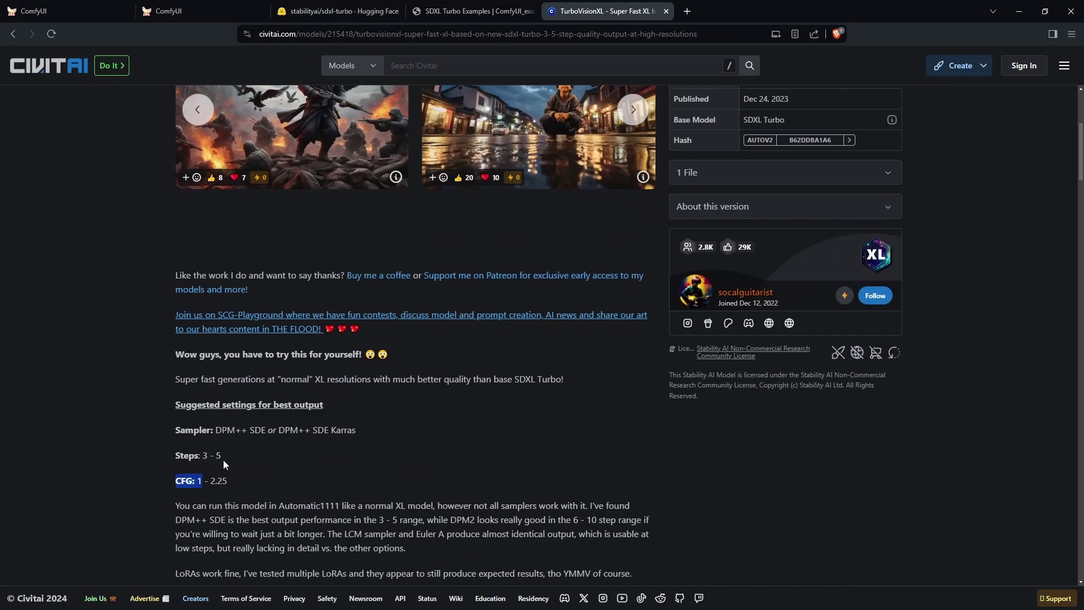
{"action": "left_click_drag", "start_coordinate": [212, 431], "coordinate": [361, 431]}
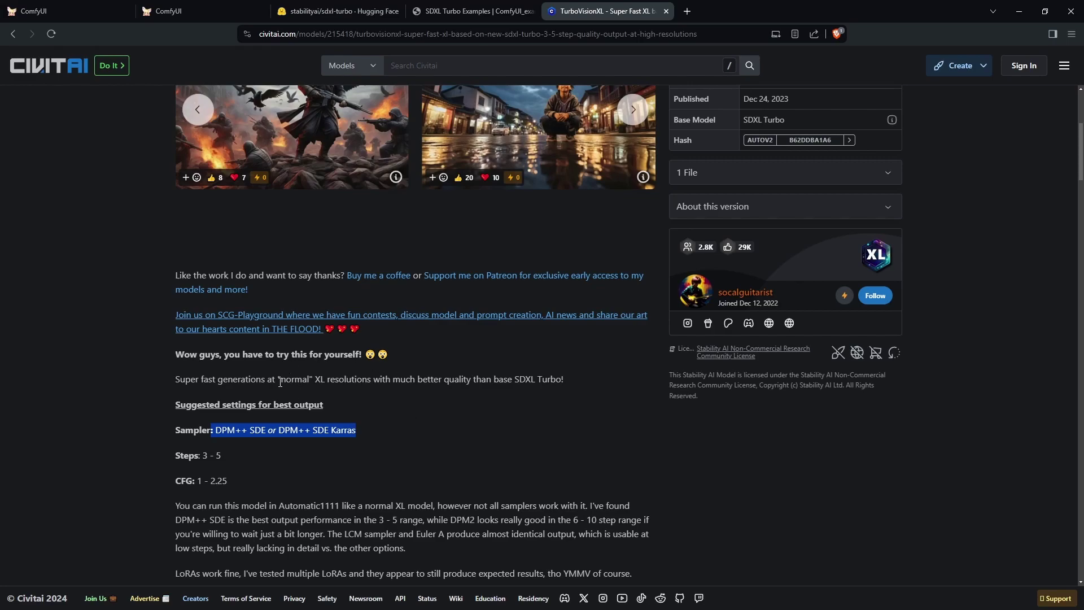
{"action": "left_click_drag", "start_coordinate": [278, 382], "coordinate": [326, 382]}
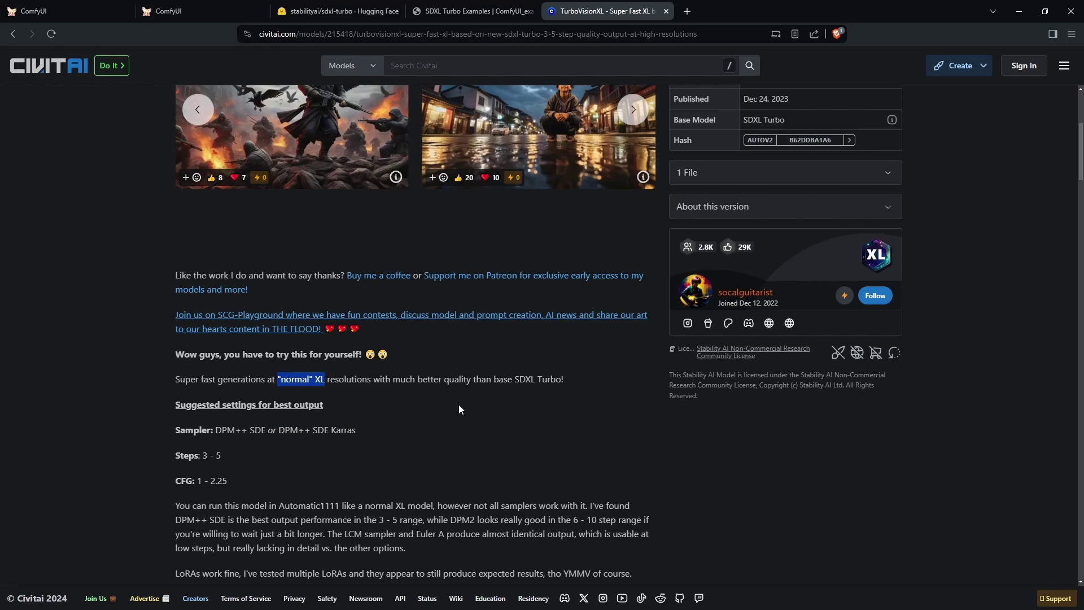
{"action": "left_click", "coordinate": [586, 517]}
{"action": "scroll", "coordinate": [586, 517], "scroll_direction": "up", "scroll_amount": 2}
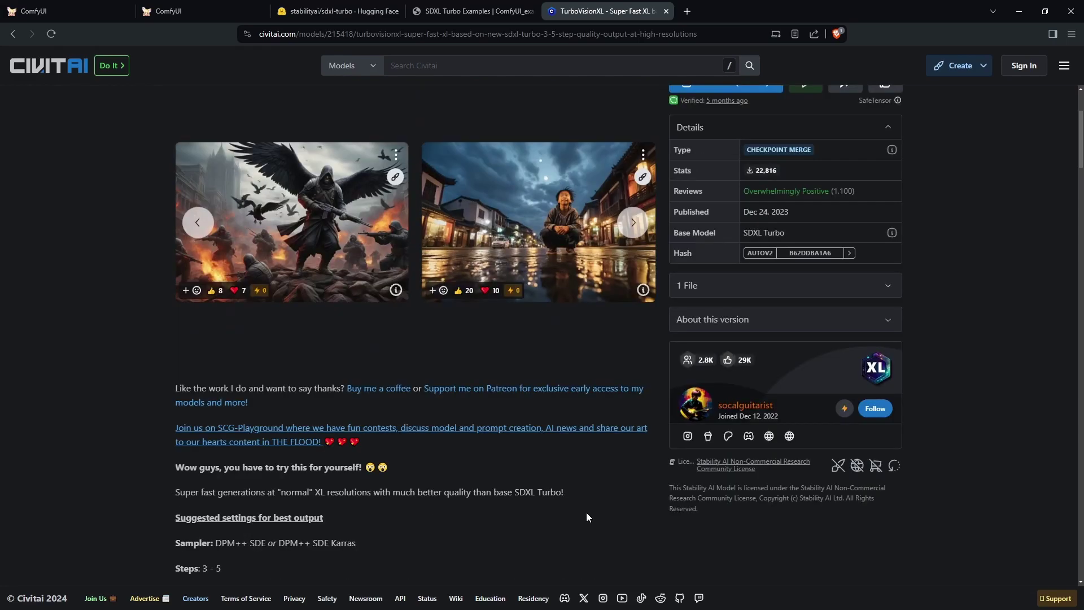
{"action": "scroll", "coordinate": [586, 506], "scroll_direction": "up", "scroll_amount": 2}
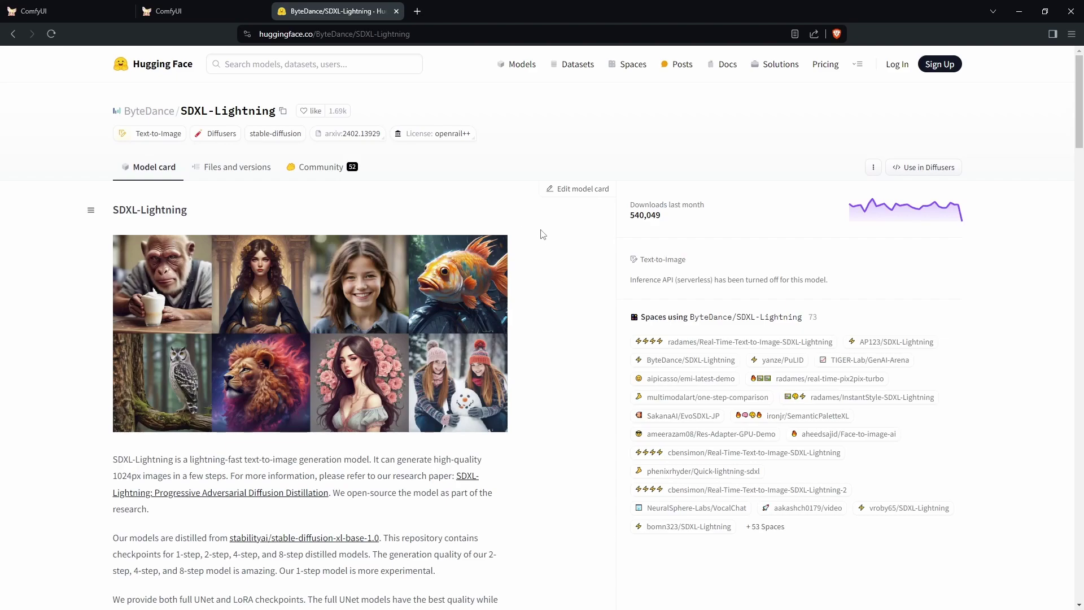
List SDXL-Lightning's files and compare with the 4-step LoRA in the local Lora folder
{"action": "left_click", "coordinate": [258, 178]}
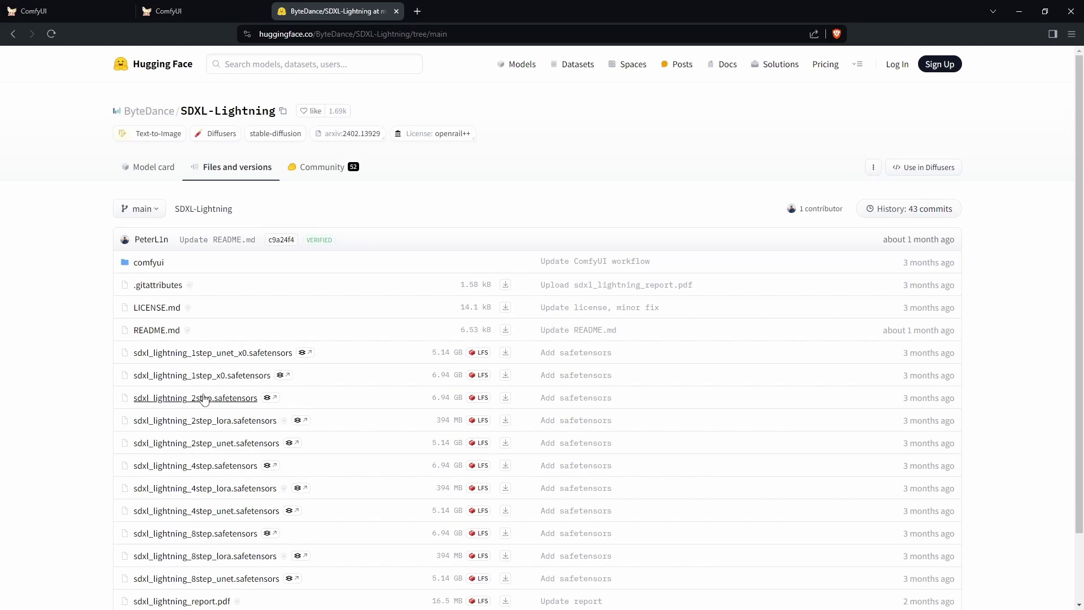
{"action": "scroll", "coordinate": [881, 235], "scroll_direction": "down", "scroll_amount": 2}
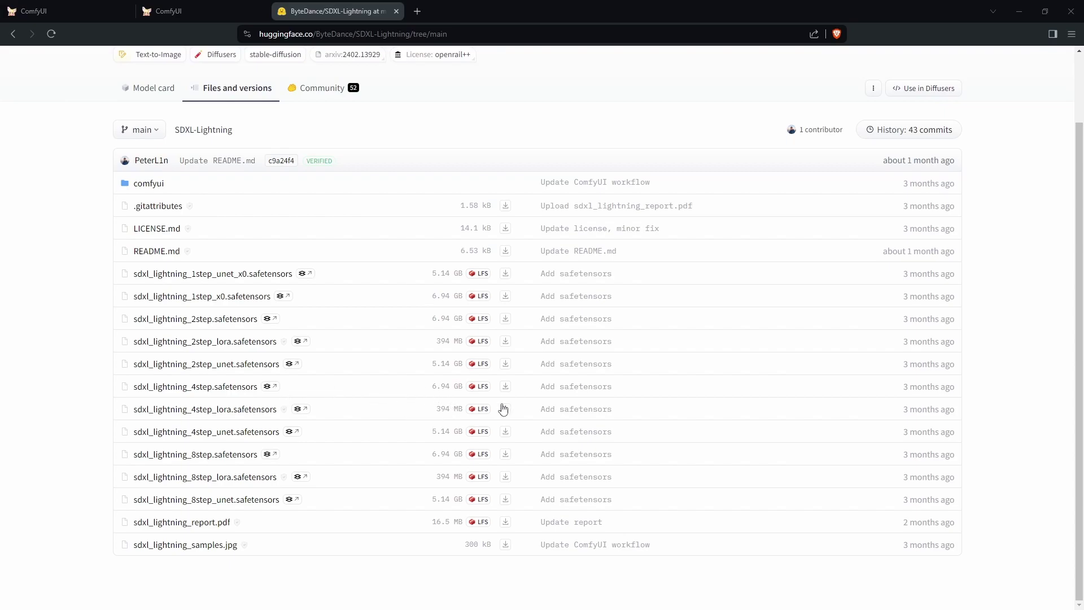
{"action": "key", "text": "alt+Tab"}
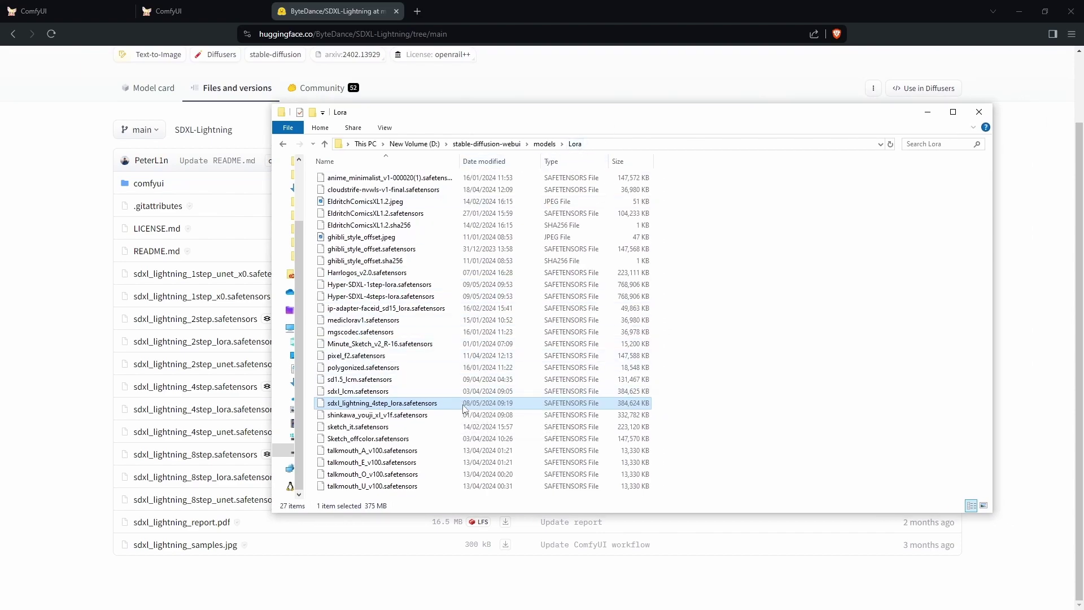
{"action": "key", "text": "alt+Tab"}
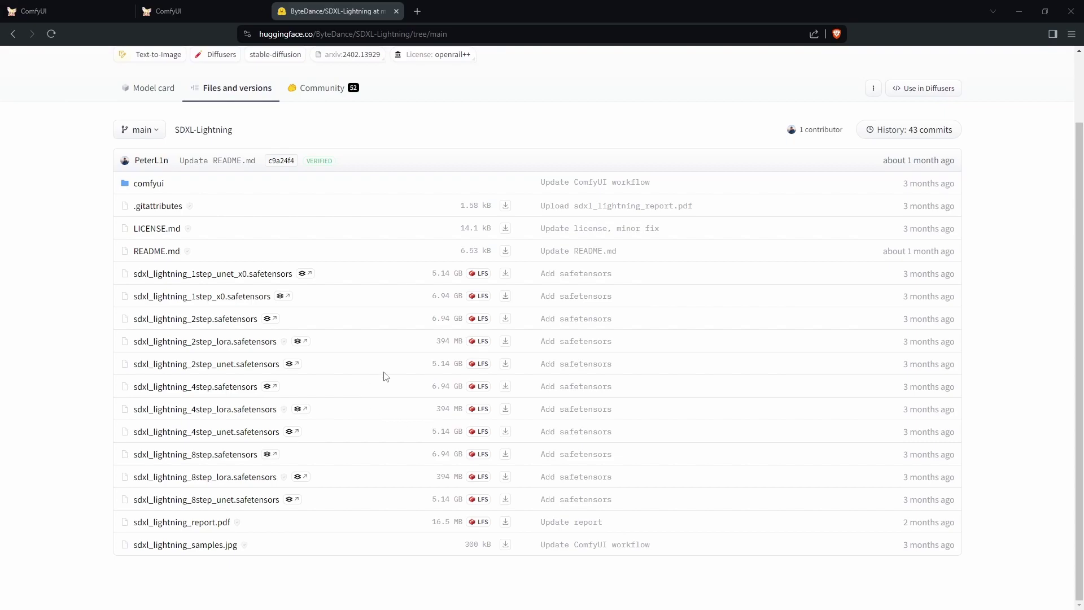
Glance at the ComfyUI workflow, then scroll SDXL-Lightning's model card to the 2/4/8-Step LoRA section
{"action": "key", "text": "ctrl+shift+Tab"}
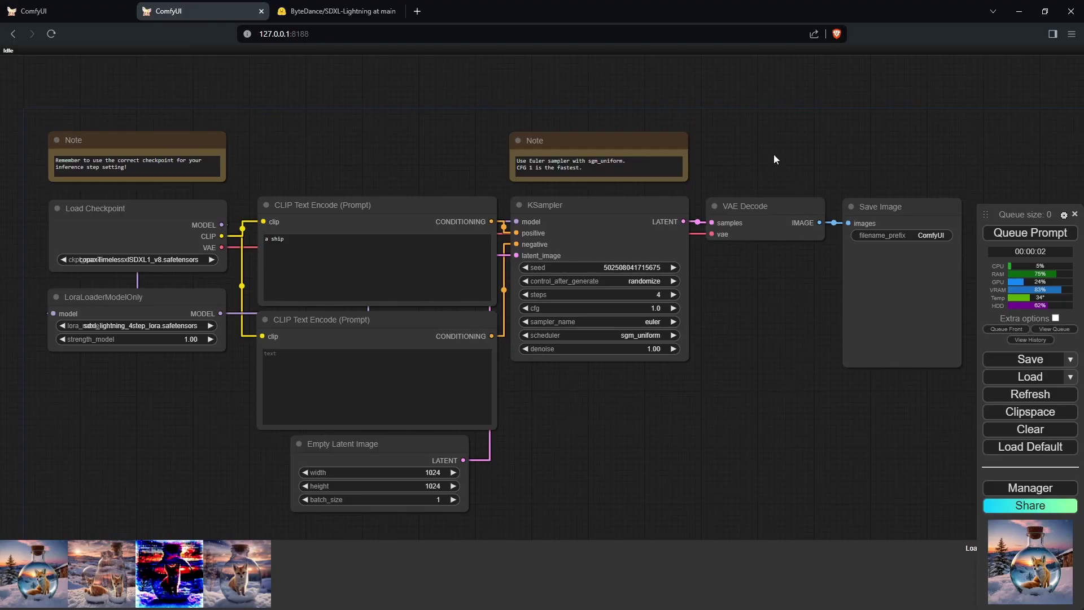
{"action": "left_click", "coordinate": [367, 11]}
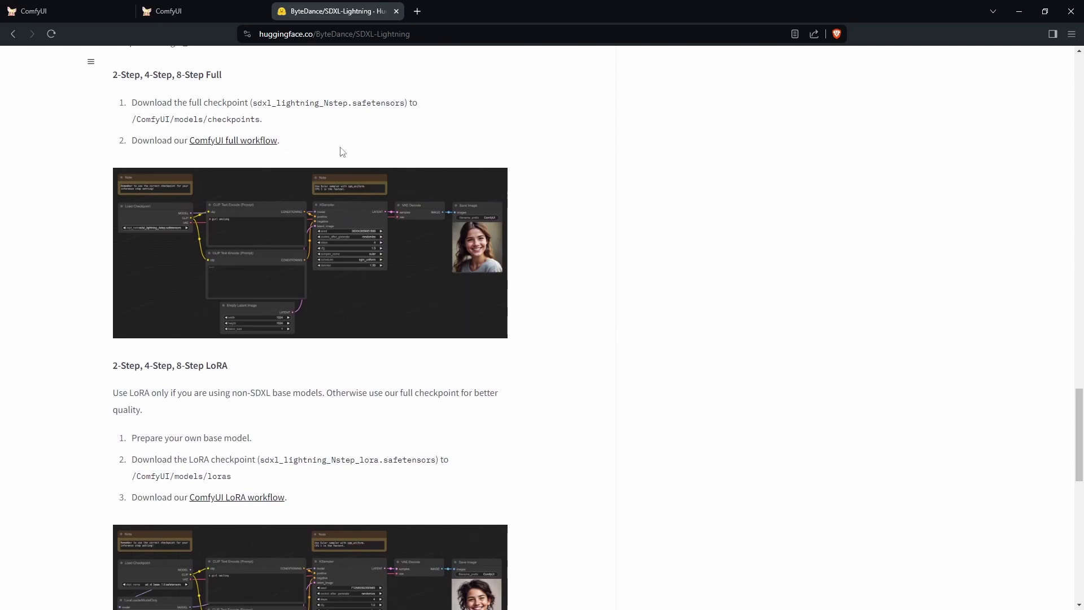
{"action": "scroll", "coordinate": [610, 331], "scroll_direction": "down", "scroll_amount": 3}
{"action": "scroll", "coordinate": [455, 459], "scroll_direction": "down", "scroll_amount": 2}
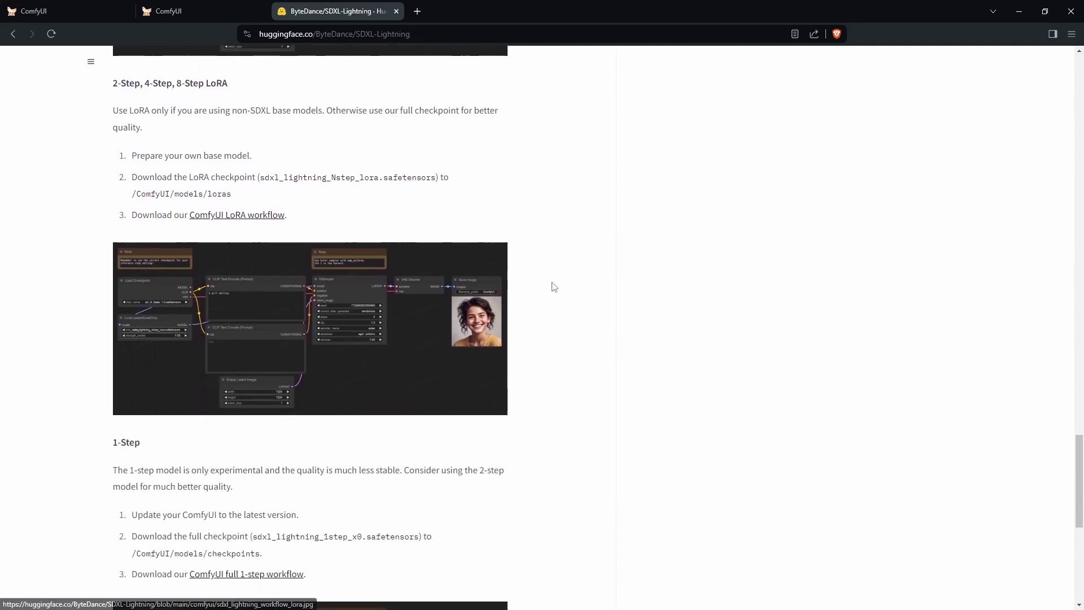
Generate a ship image with the Lightning 4-step LoRA workflow and close the preview
{"action": "left_click", "coordinate": [184, 7]}
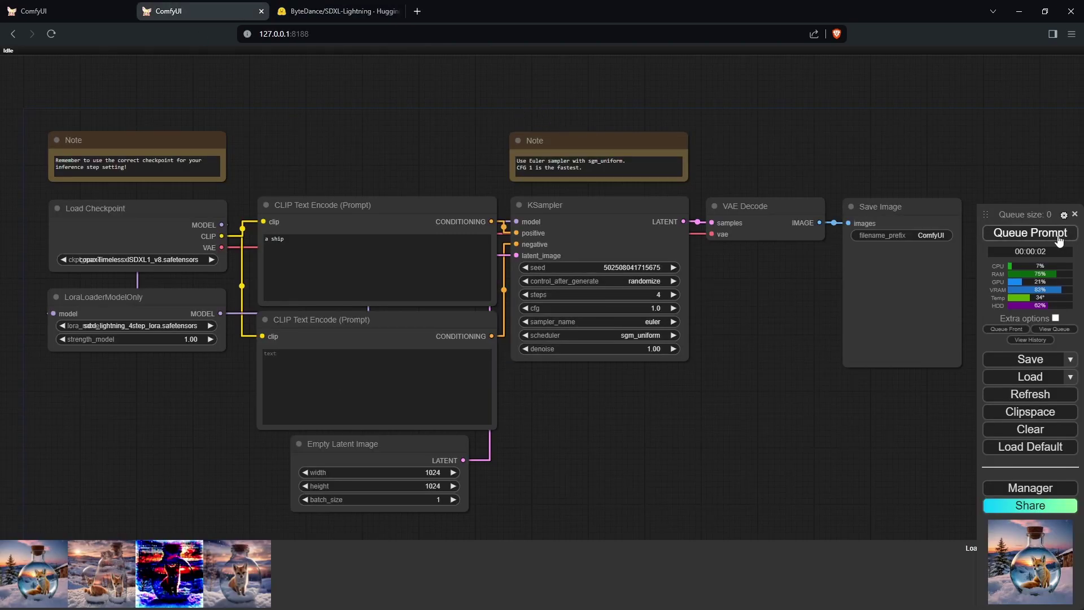
{"action": "left_click", "coordinate": [1059, 241]}
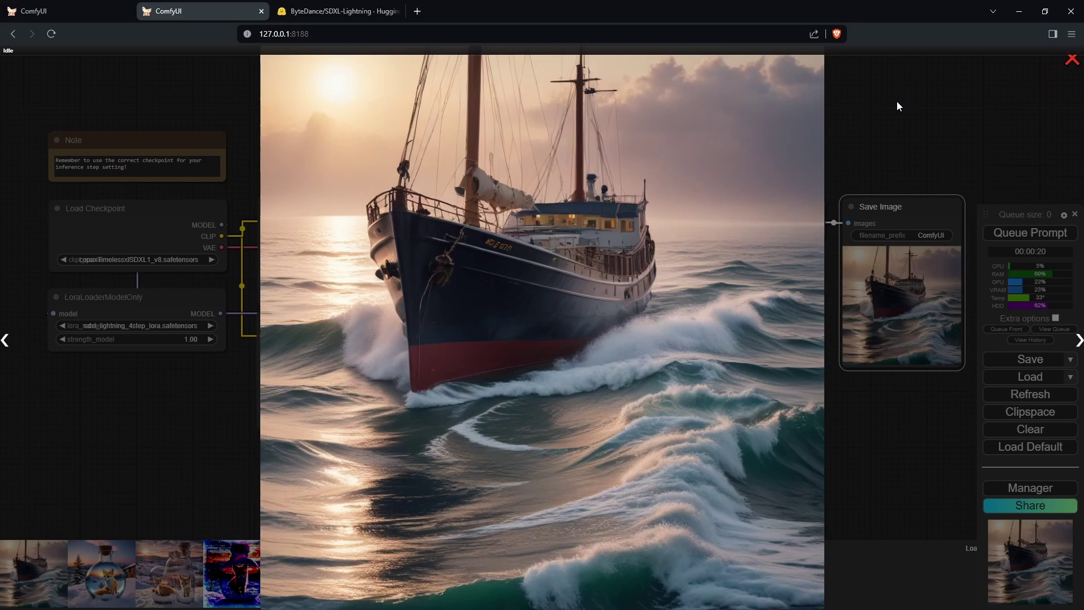
{"action": "left_click", "coordinate": [1072, 60]}
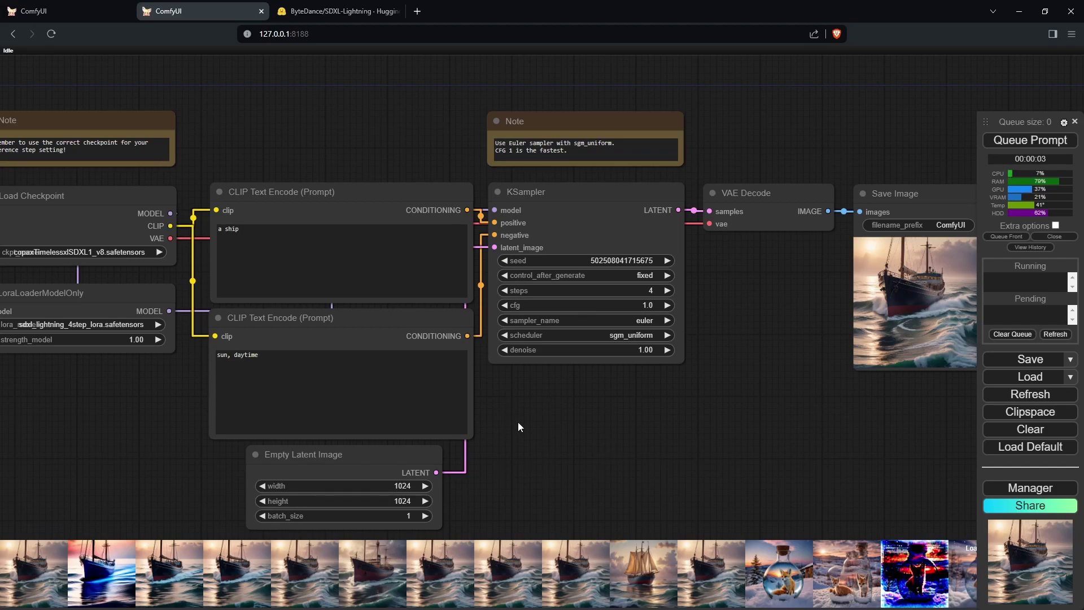
Select the negative prompt text and pan the Lightning graph to reveal its left-side nodes
{"action": "triple_click", "coordinate": [335, 370]}
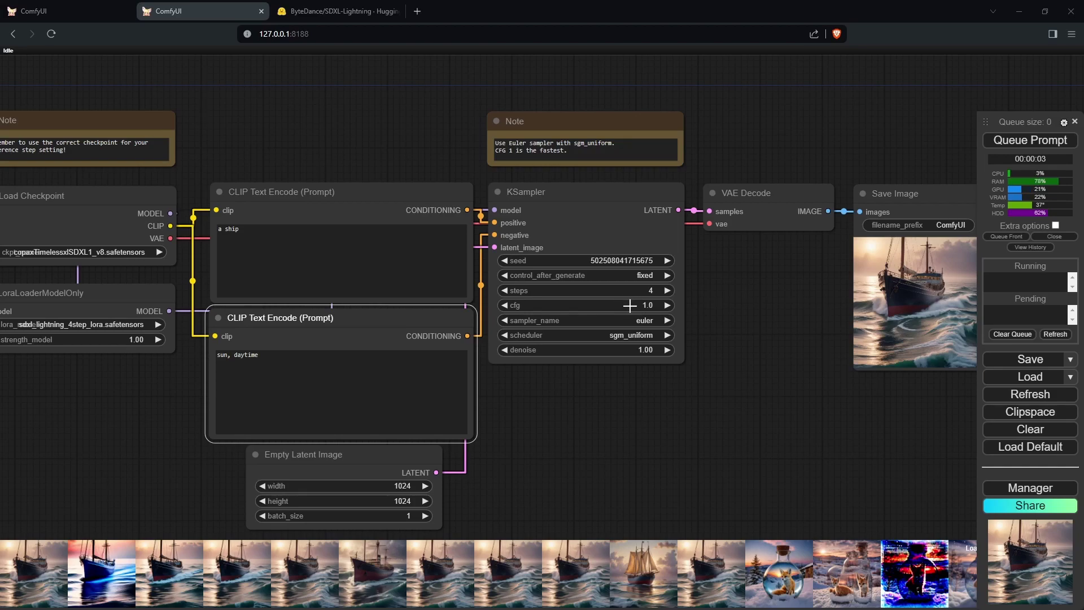
{"action": "left_click_drag", "start_coordinate": [714, 403], "coordinate": [815, 402]}
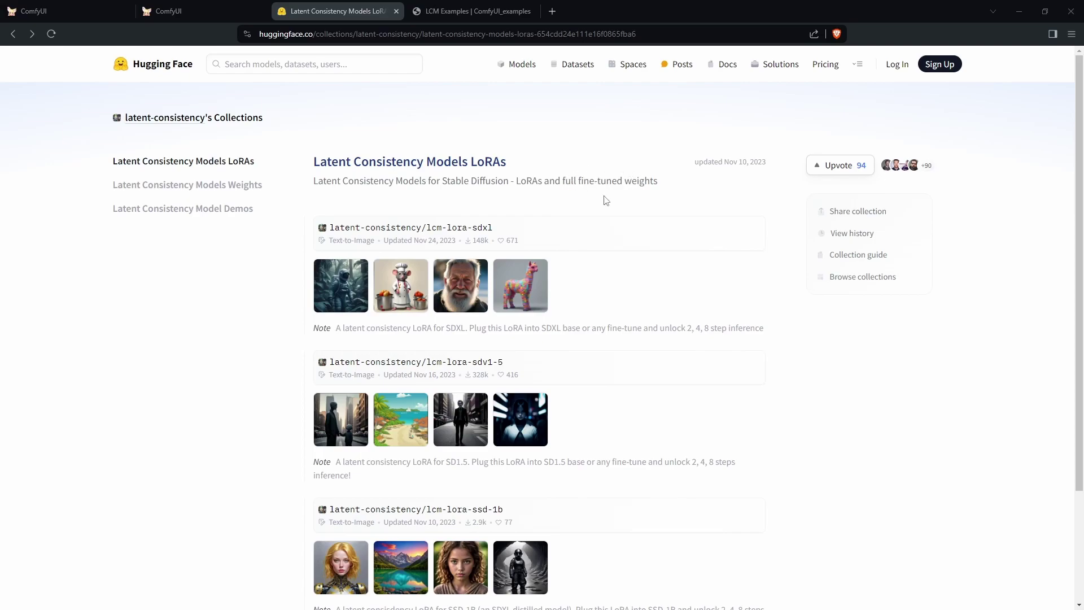
Open lcm-lora-sdxl's file list, then scroll the LCM Examples page to the LCM Lora section
{"action": "left_click", "coordinate": [487, 231]}
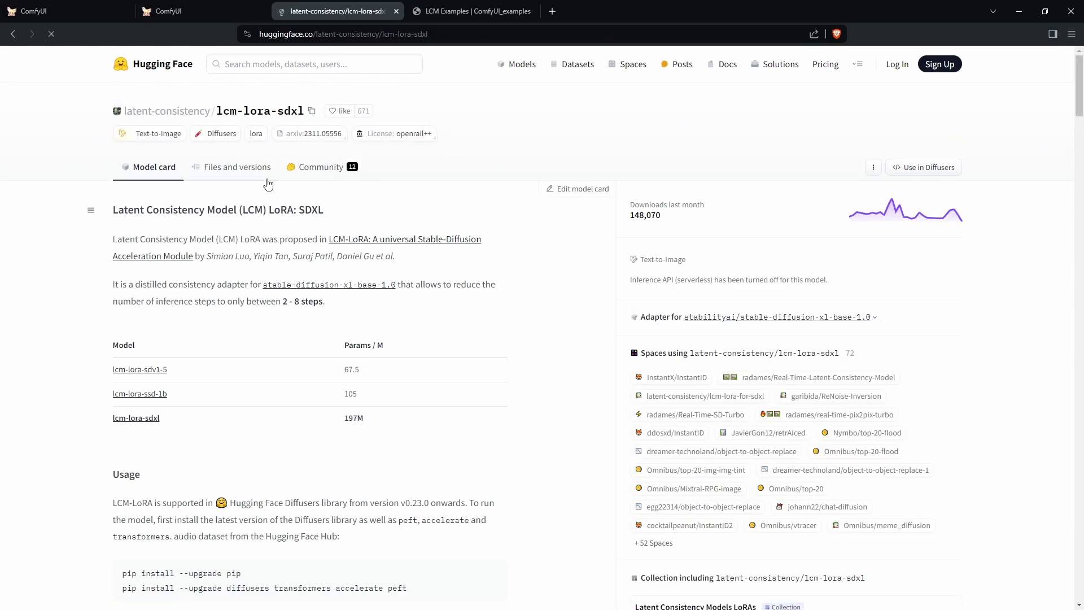
{"action": "left_click", "coordinate": [260, 178]}
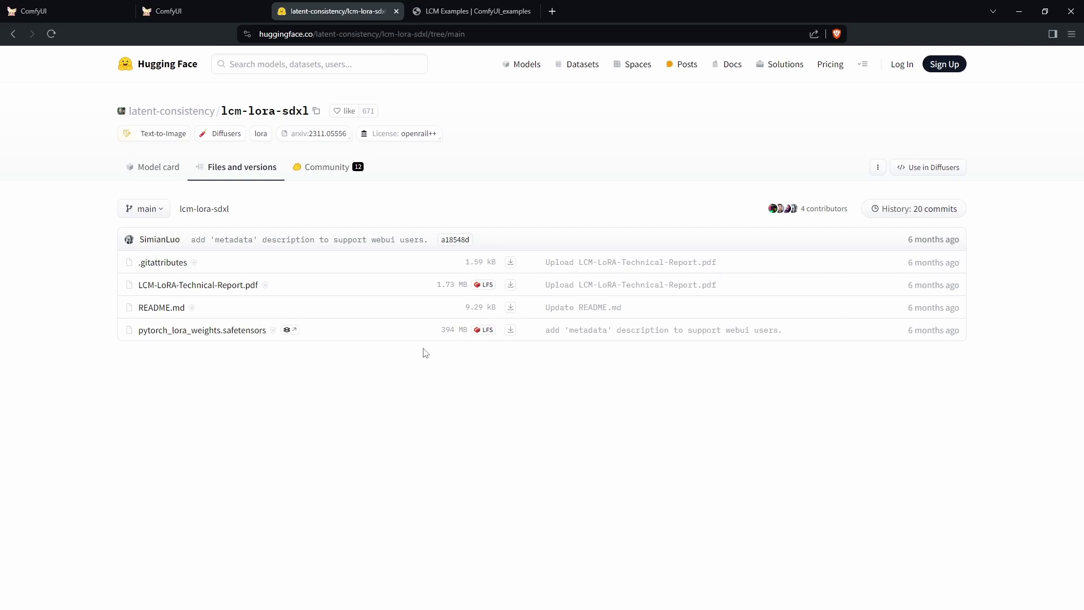
{"action": "key", "text": "ctrl+Tab"}
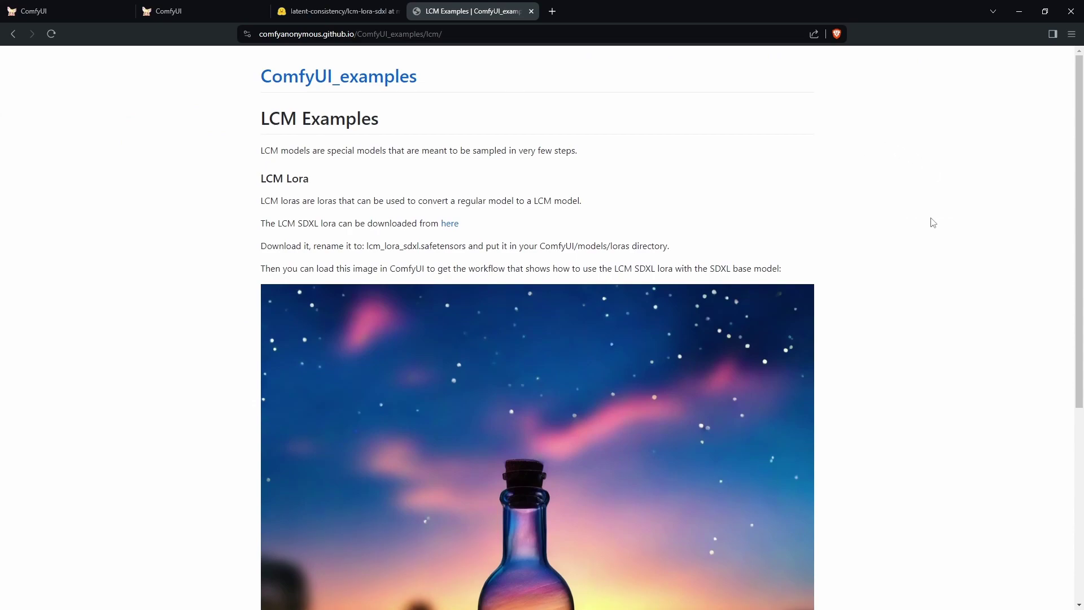
{"action": "scroll", "coordinate": [920, 203], "scroll_direction": "down", "scroll_amount": 2}
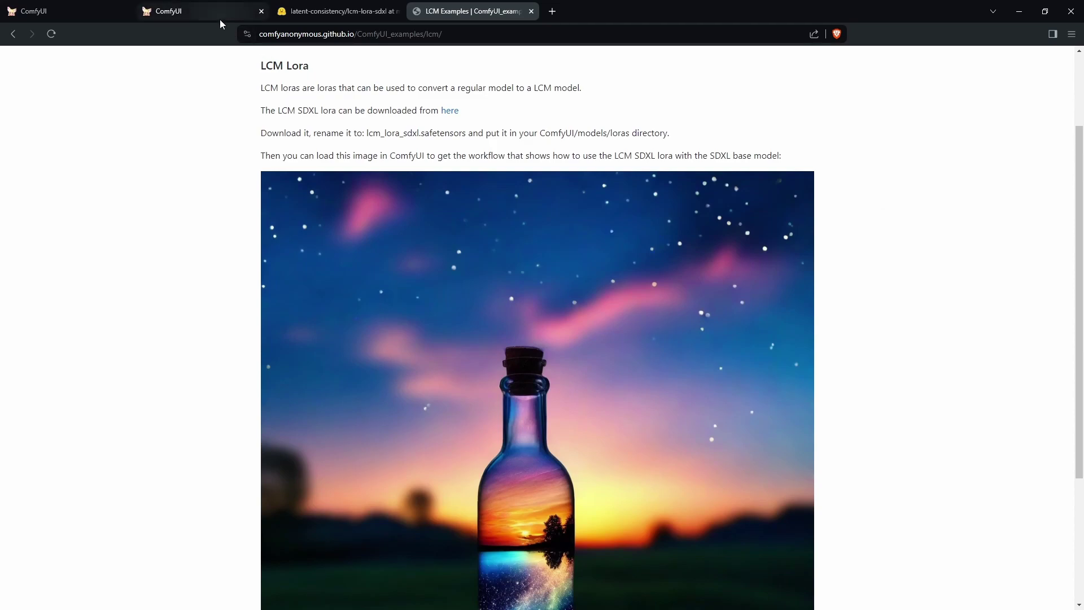
Close the LCM examples page and generate a galaxy-in-a-bottle image with the LCM LoRA workflow
{"action": "key", "text": "ctrl+w"}
{"action": "left_click", "coordinate": [203, 11]}
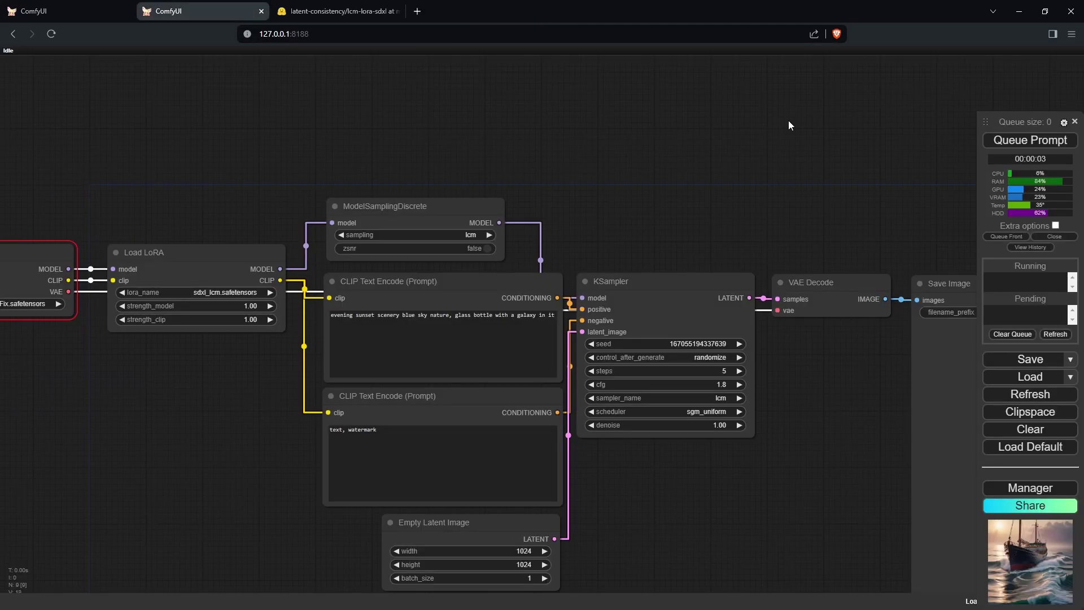
{"action": "scroll", "coordinate": [261, 148], "scroll_direction": "down", "scroll_amount": 1}
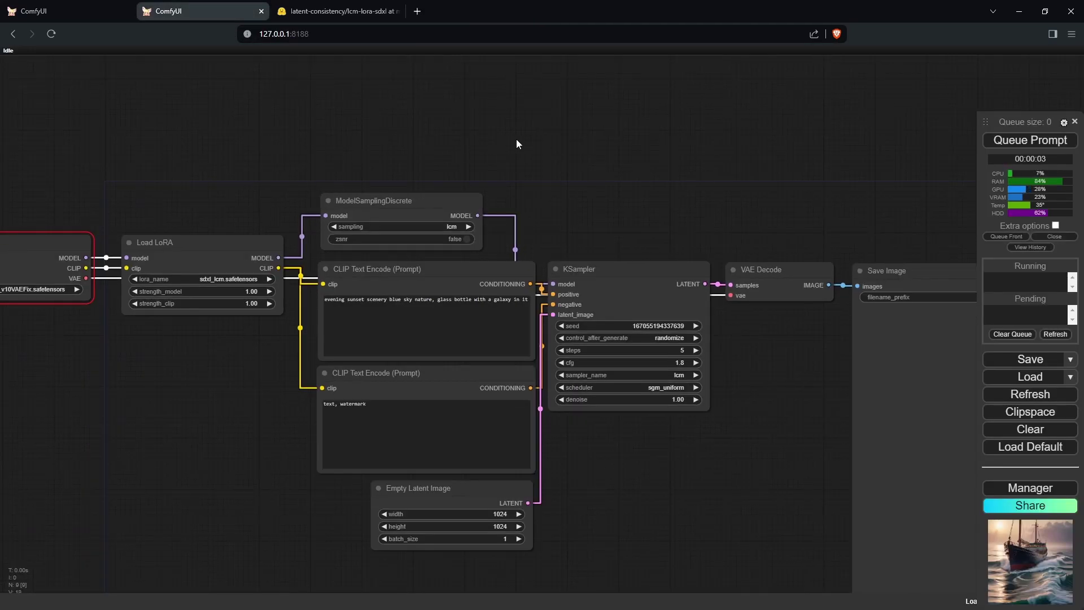
{"action": "scroll", "coordinate": [462, 157], "scroll_direction": "down", "scroll_amount": 3}
{"action": "scroll", "coordinate": [462, 157], "scroll_direction": "up", "scroll_amount": 1}
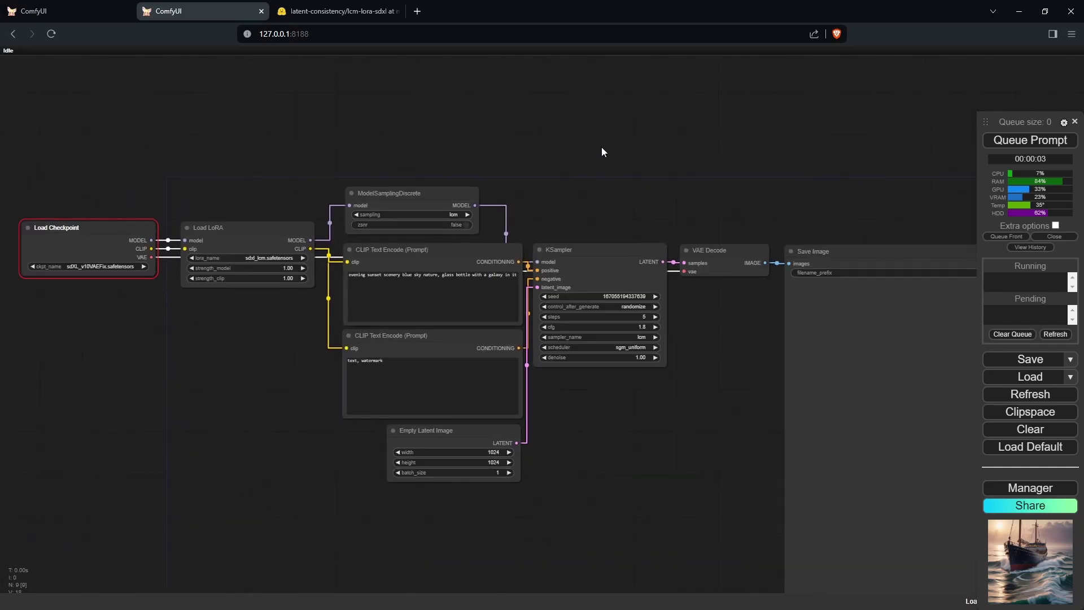
{"action": "left_click", "coordinate": [996, 144]}
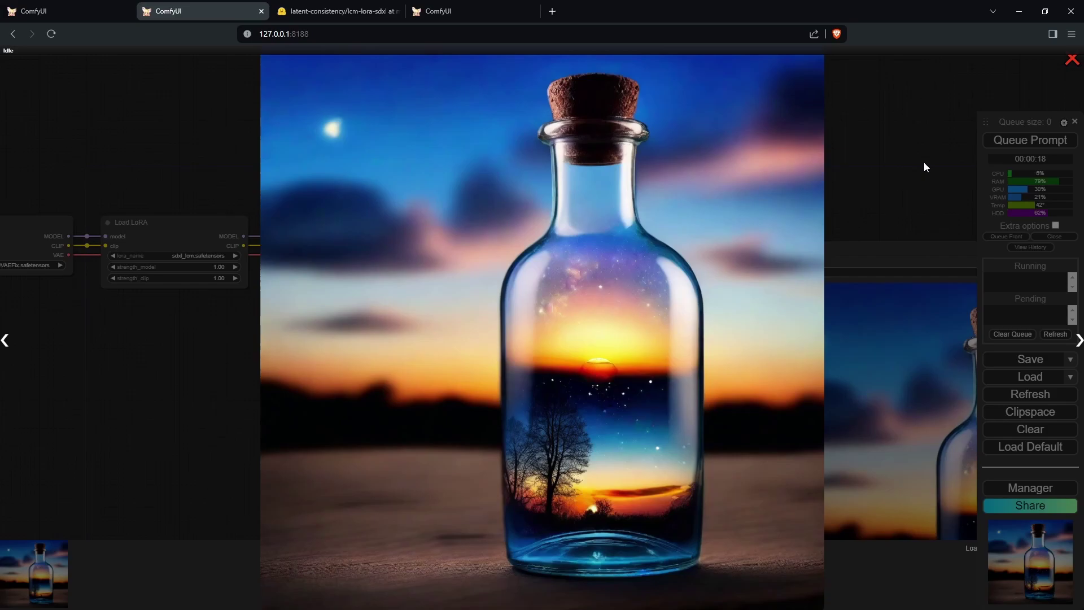
{"action": "left_click", "coordinate": [1071, 60]}
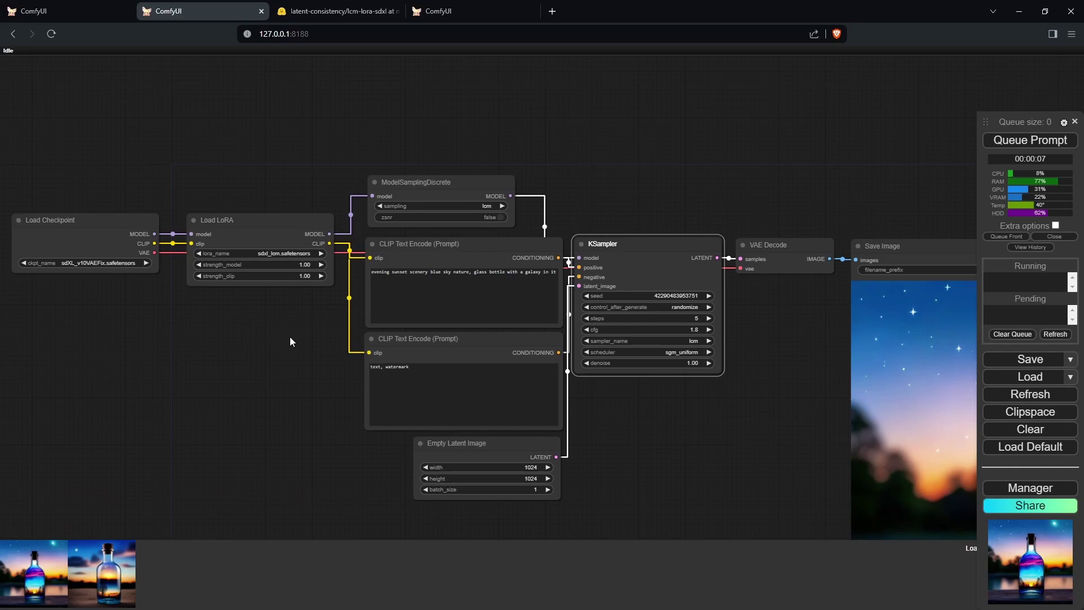
Raise the KSampler steps by one and queue another galaxy bottle generation
{"action": "left_click", "coordinate": [475, 17]}
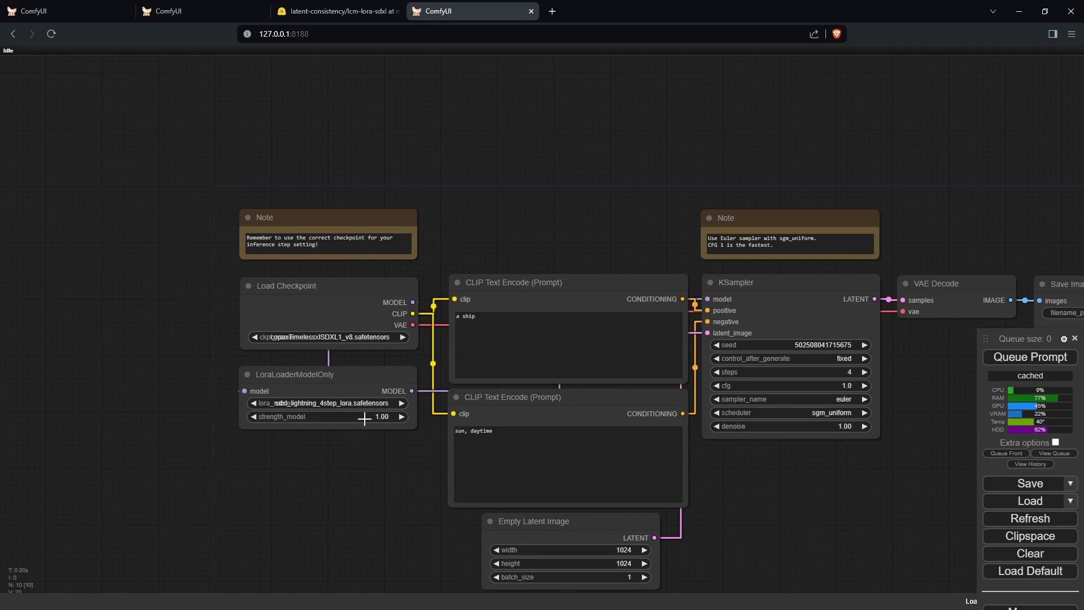
{"action": "key", "text": "ctrl+2"}
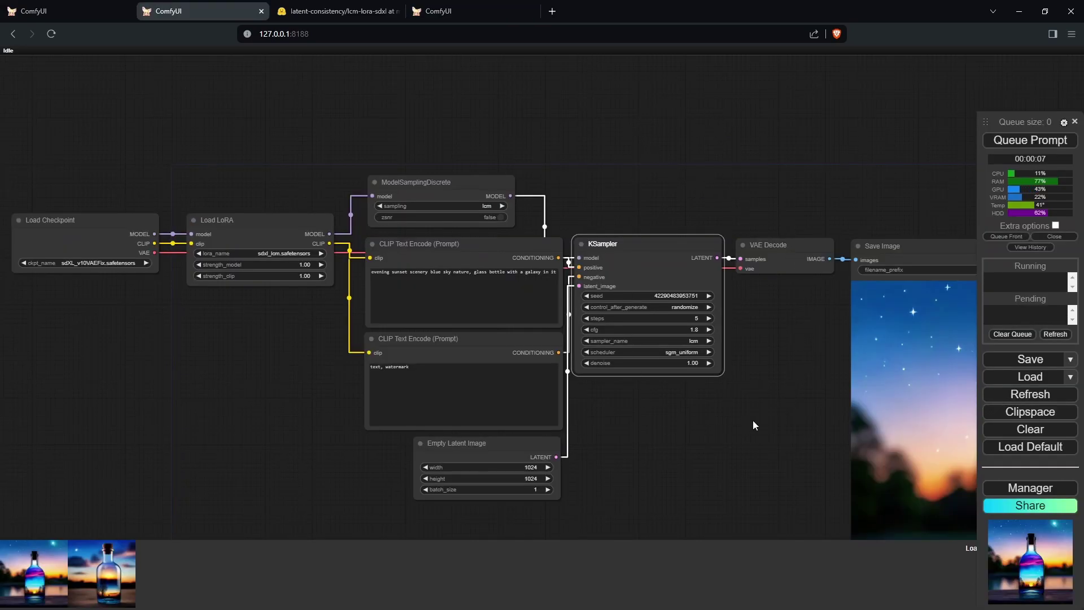
{"action": "left_click", "coordinate": [709, 318]}
{"action": "left_click", "coordinate": [988, 148]}
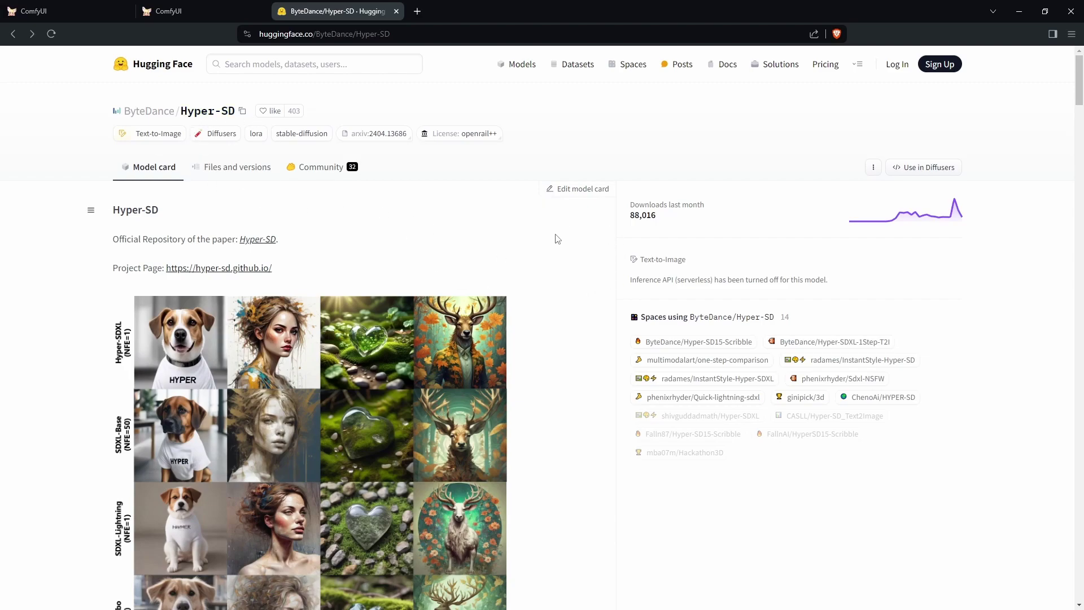
Browse Hyper-SD's files down to the comfyui workflow folder, then return to the ComfyUI graph
{"action": "left_click", "coordinate": [232, 168]}
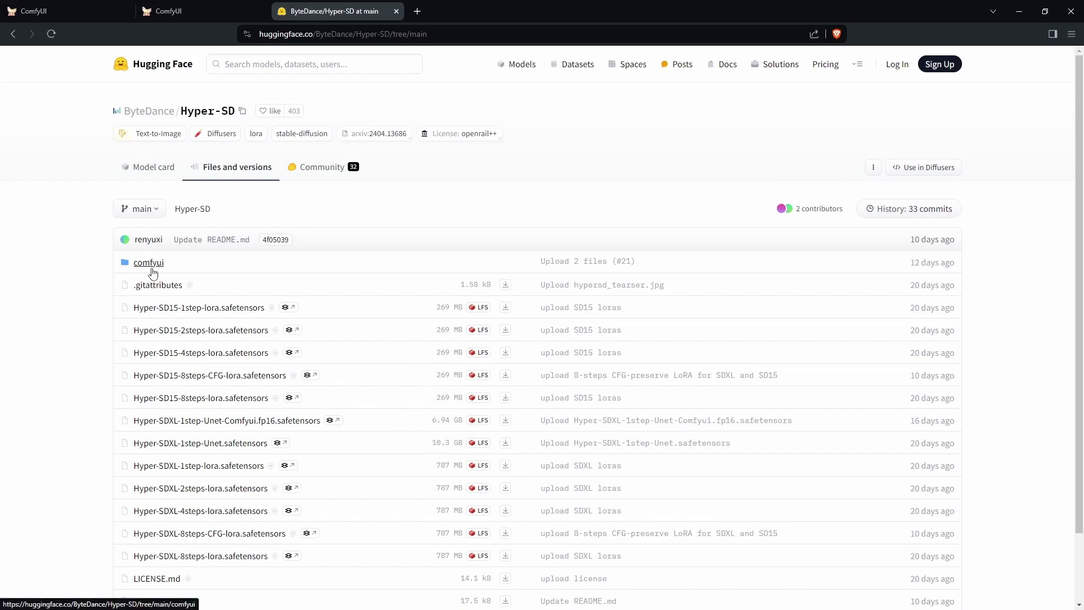
{"action": "left_click", "coordinate": [150, 262]}
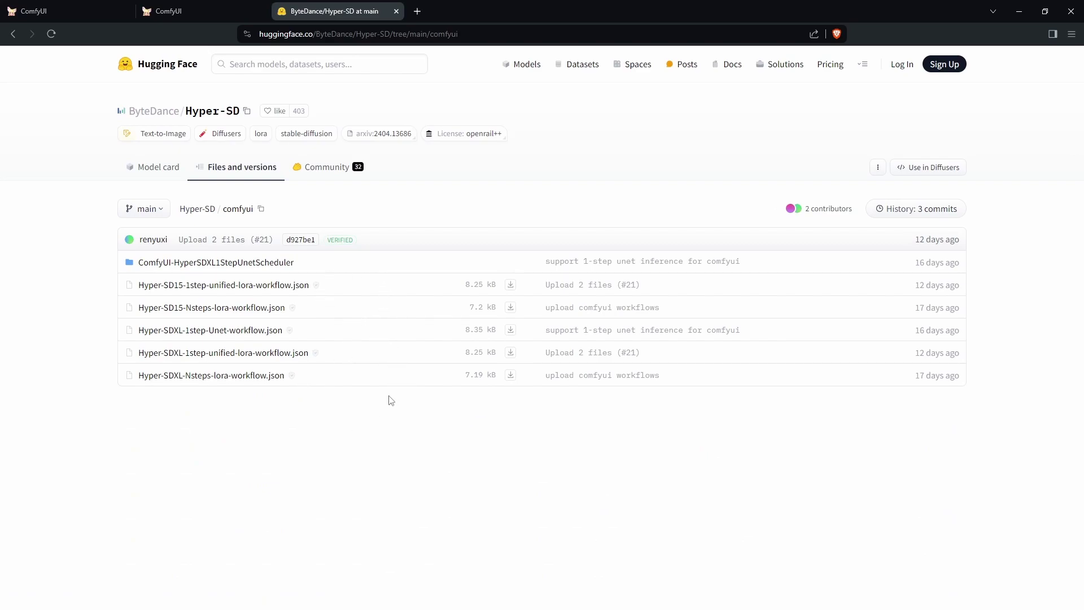
{"action": "key", "text": "ctrl+shift+Tab"}
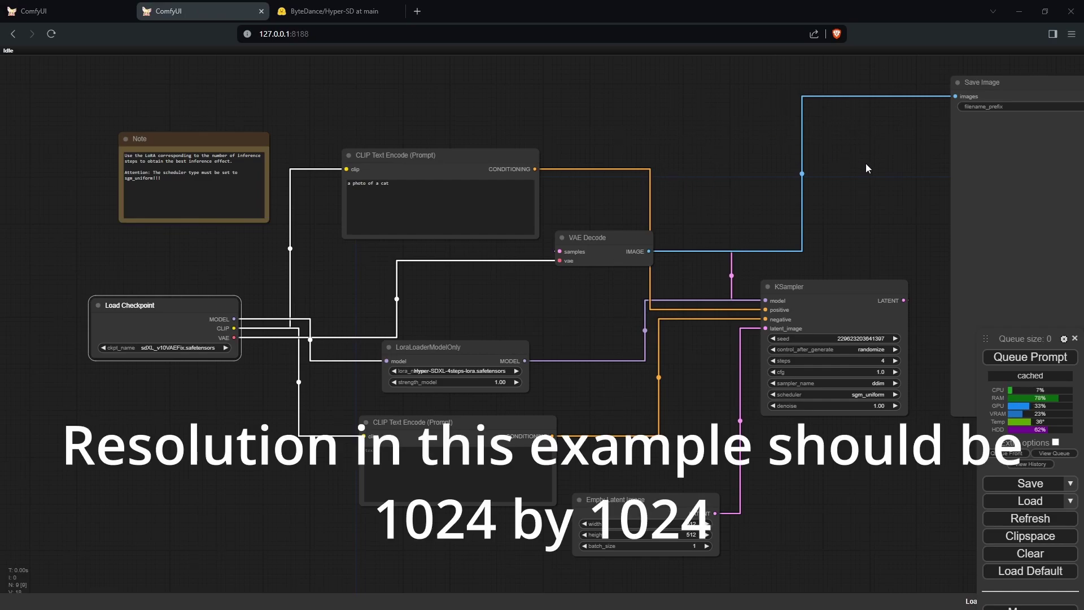
Check the Manager's Install Missing Custom Nodes for the Hyper-SD scheduler and close the empty list
{"action": "scroll", "coordinate": [649, 375], "scroll_direction": "up", "scroll_amount": 3}
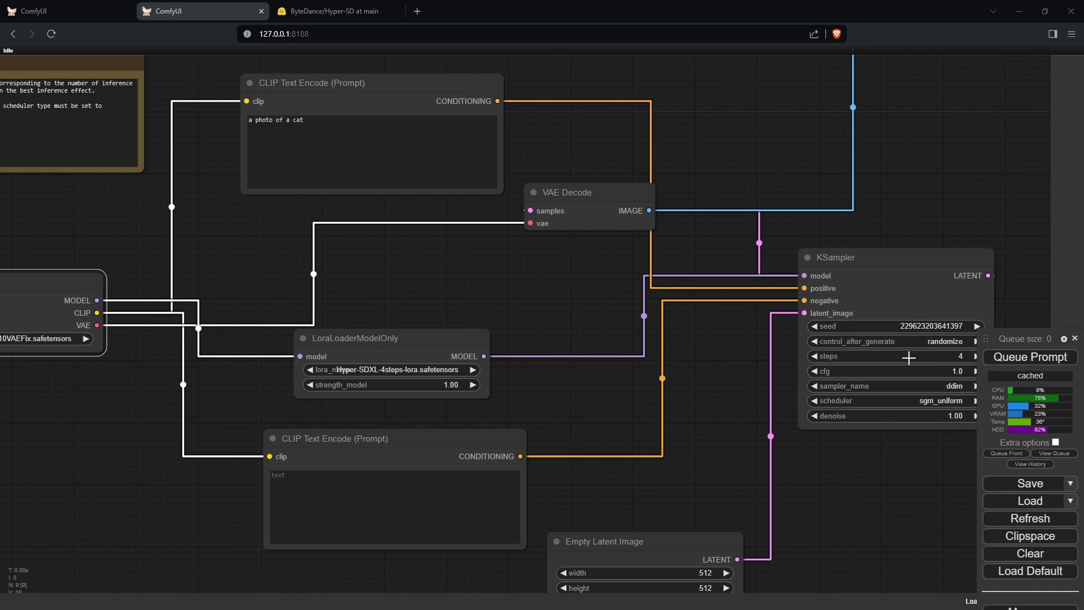
{"action": "scroll", "coordinate": [838, 206], "scroll_direction": "down", "scroll_amount": 2}
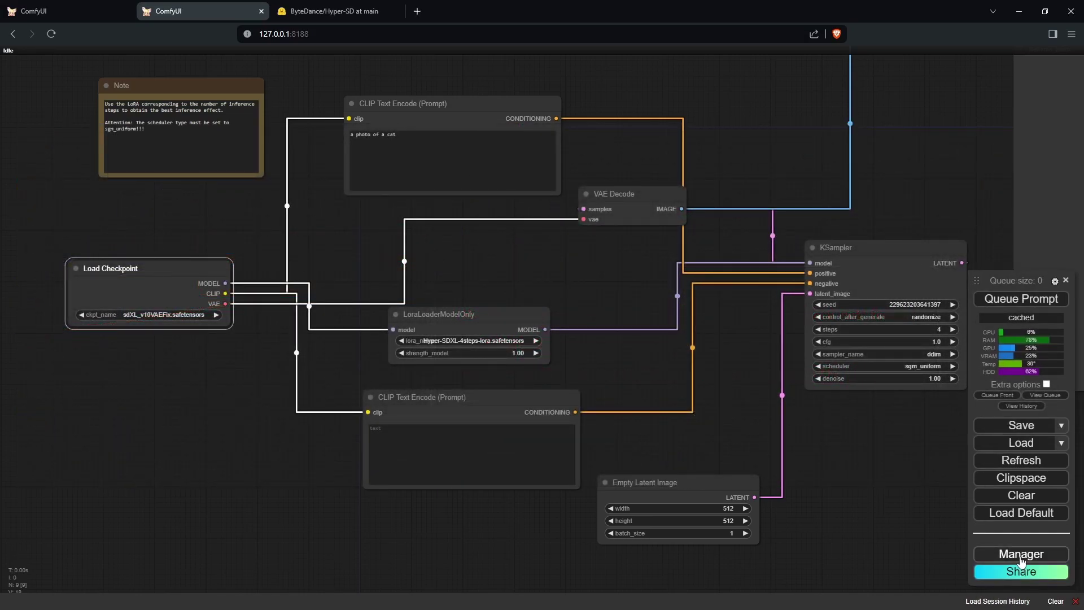
{"action": "left_click", "coordinate": [1021, 555]}
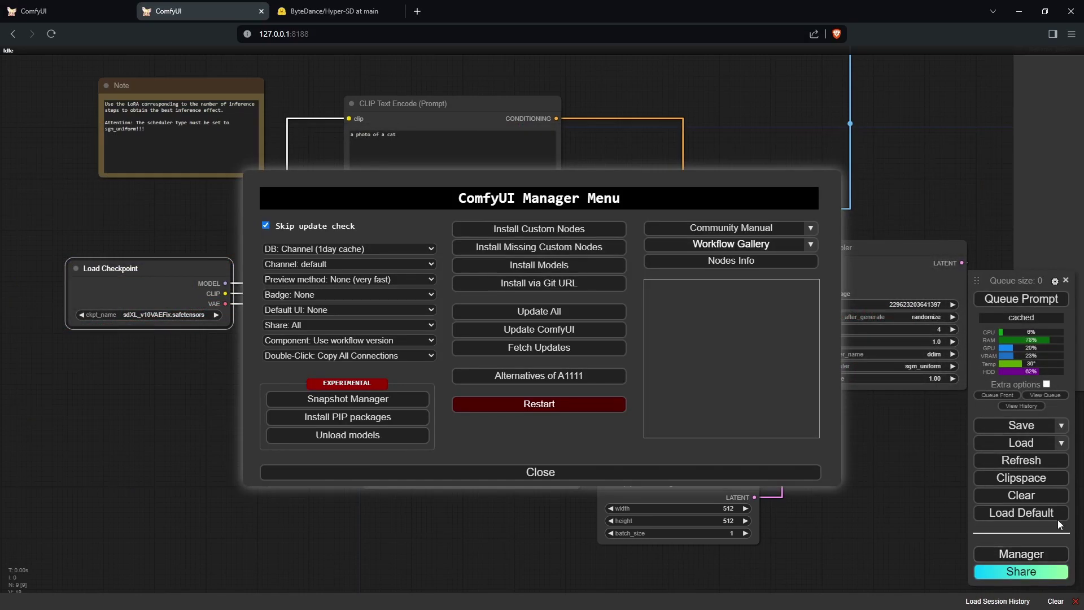
{"action": "left_click", "coordinate": [589, 247]}
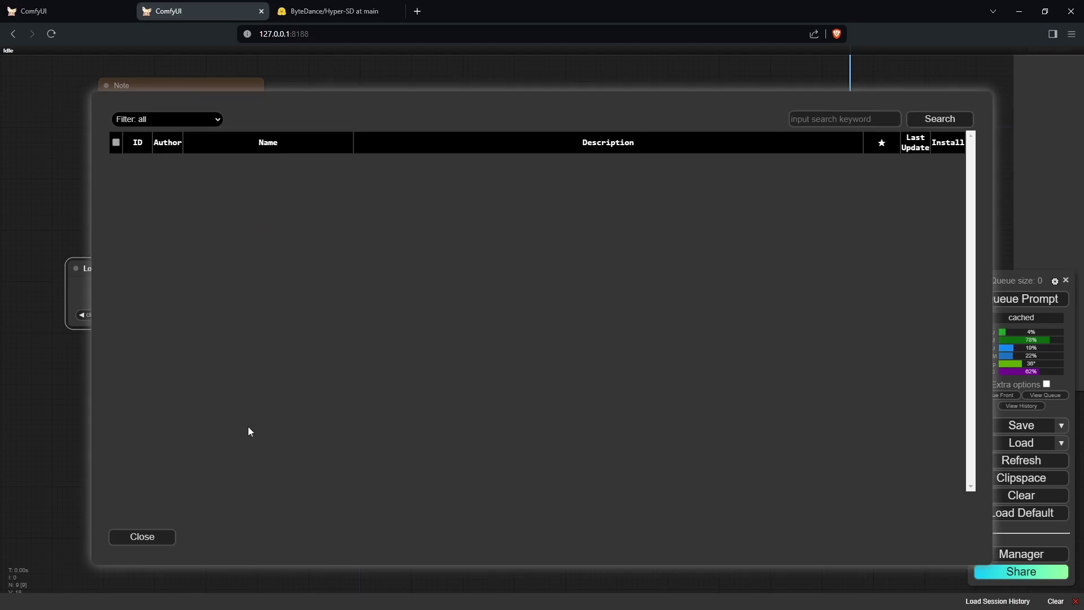
{"action": "left_click", "coordinate": [140, 535]}
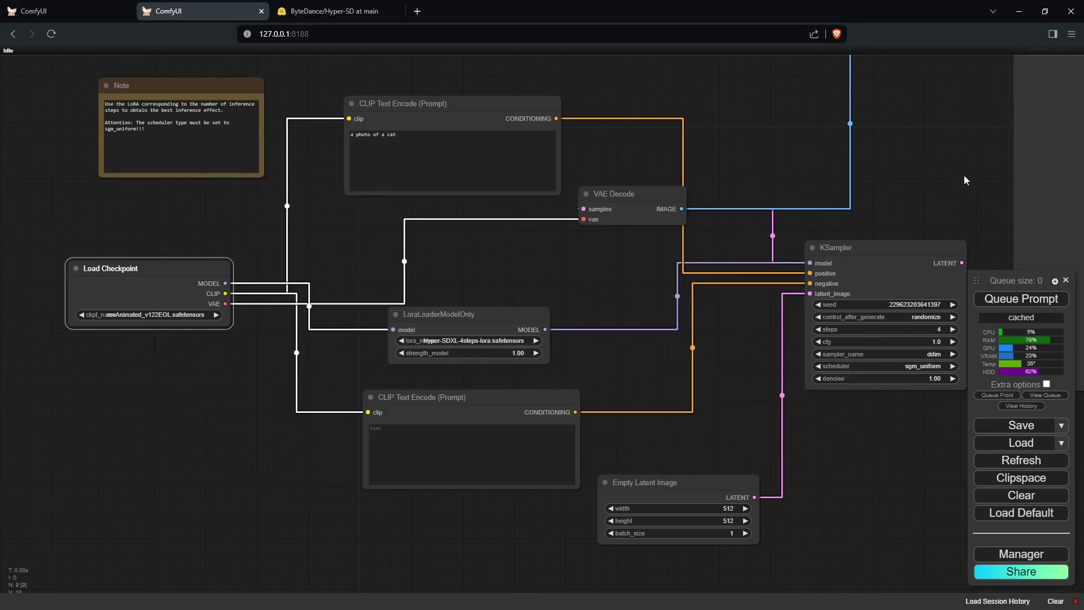
Generate the cat photo with the Hyper-SD 4-step LoRA, inspect it, then return to the Hyper-SD file list page
{"action": "left_click", "coordinate": [1031, 301]}
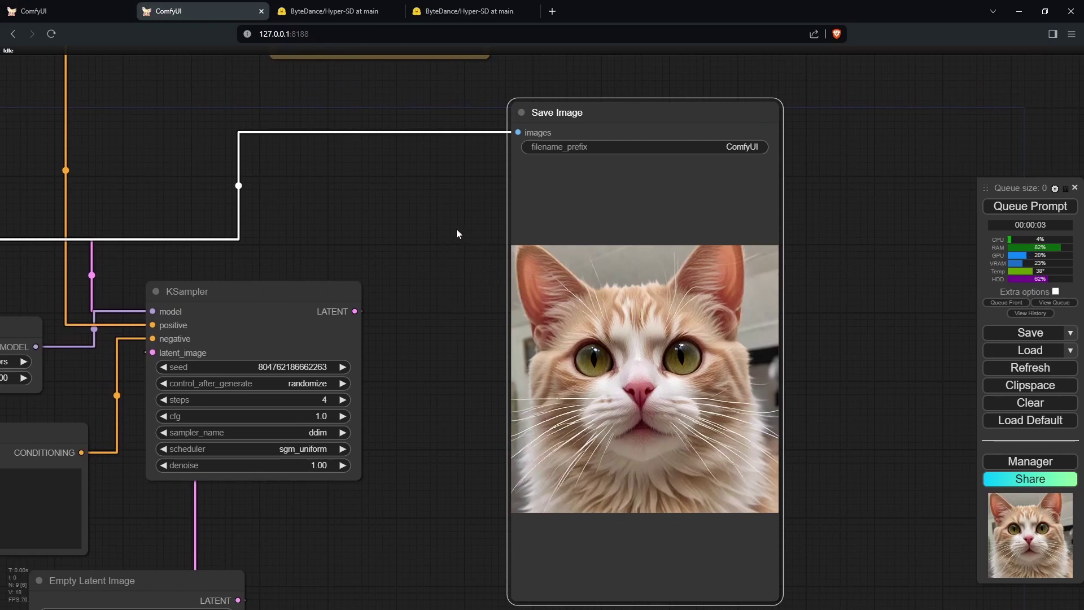
{"action": "scroll", "coordinate": [457, 229], "scroll_direction": "down", "scroll_amount": 2}
{"action": "scroll", "coordinate": [449, 225], "scroll_direction": "down", "scroll_amount": 1}
{"action": "left_click_drag", "start_coordinate": [450, 225], "coordinate": [654, 299]}
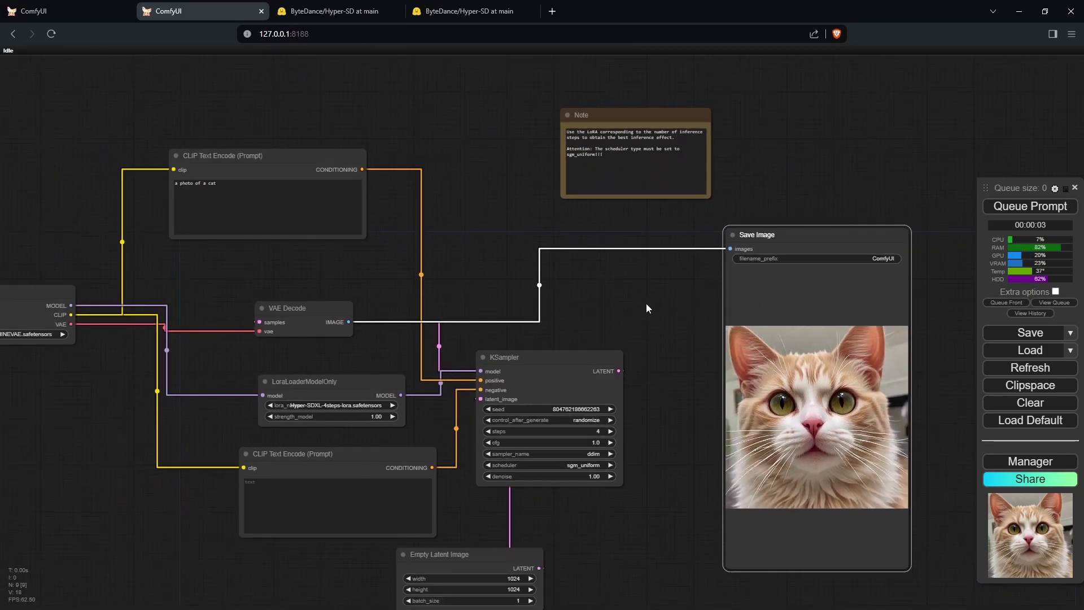
{"action": "left_click_drag", "start_coordinate": [649, 304], "coordinate": [710, 304]}
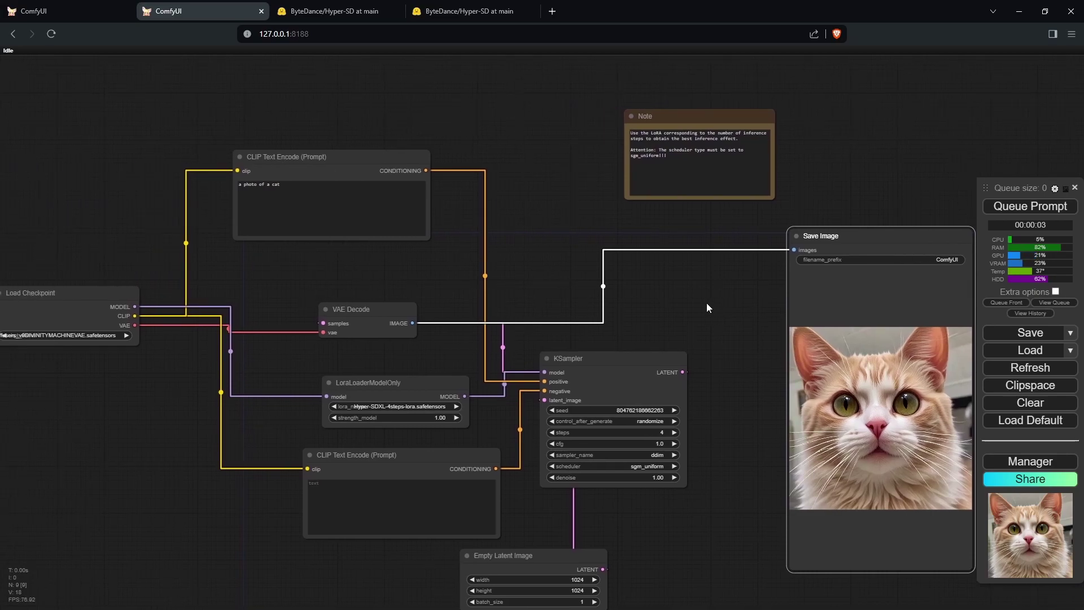
{"action": "left_click", "coordinate": [353, 12]}
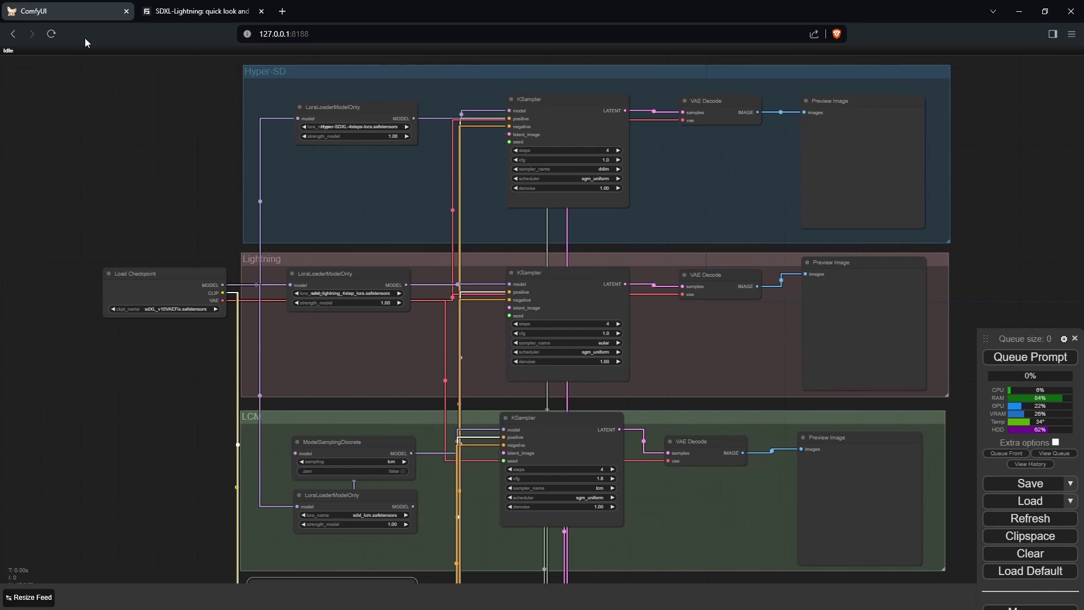
{"action": "left_click_drag", "start_coordinate": [145, 365], "coordinate": [312, 338]}
{"action": "scroll", "coordinate": [313, 338], "scroll_direction": "up", "scroll_amount": 2}
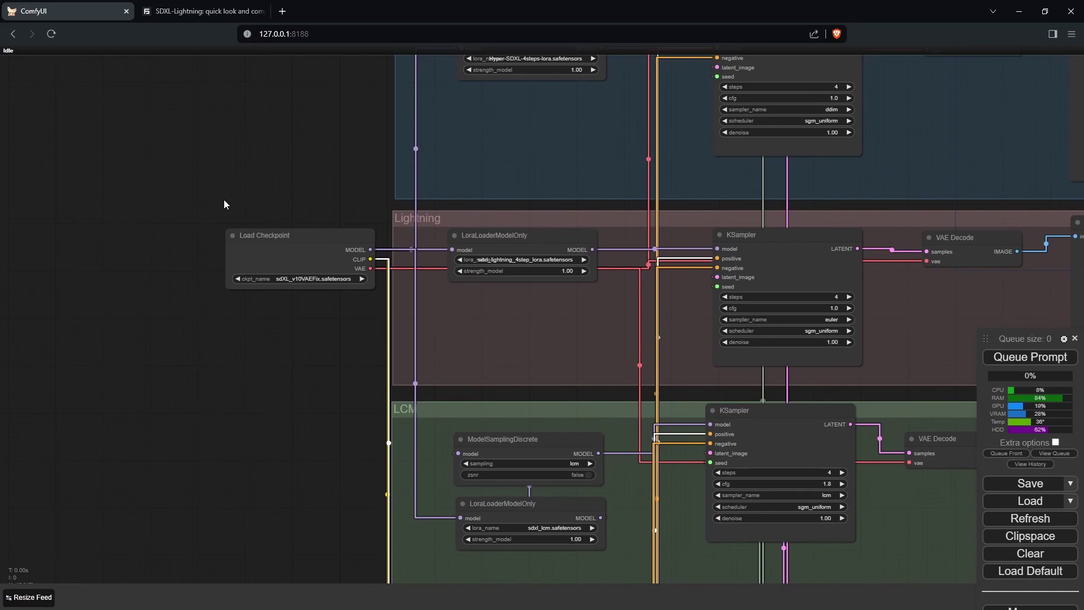
{"action": "scroll", "coordinate": [327, 338], "scroll_direction": "down", "scroll_amount": 2}
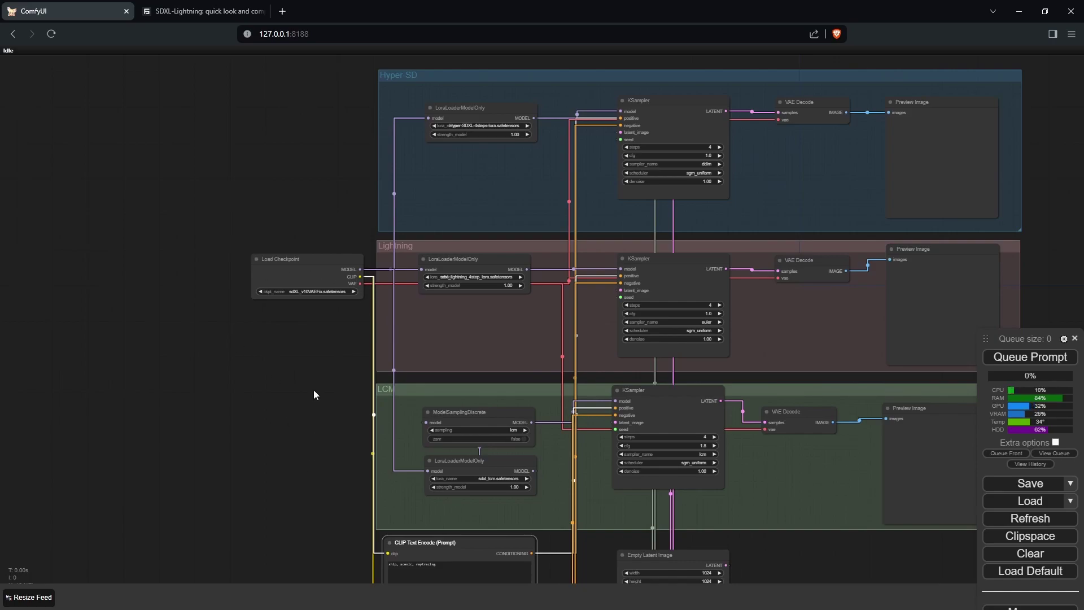
{"action": "left_click_drag", "start_coordinate": [322, 429], "coordinate": [314, 311]}
{"action": "scroll", "coordinate": [337, 455], "scroll_direction": "up", "scroll_amount": 3}
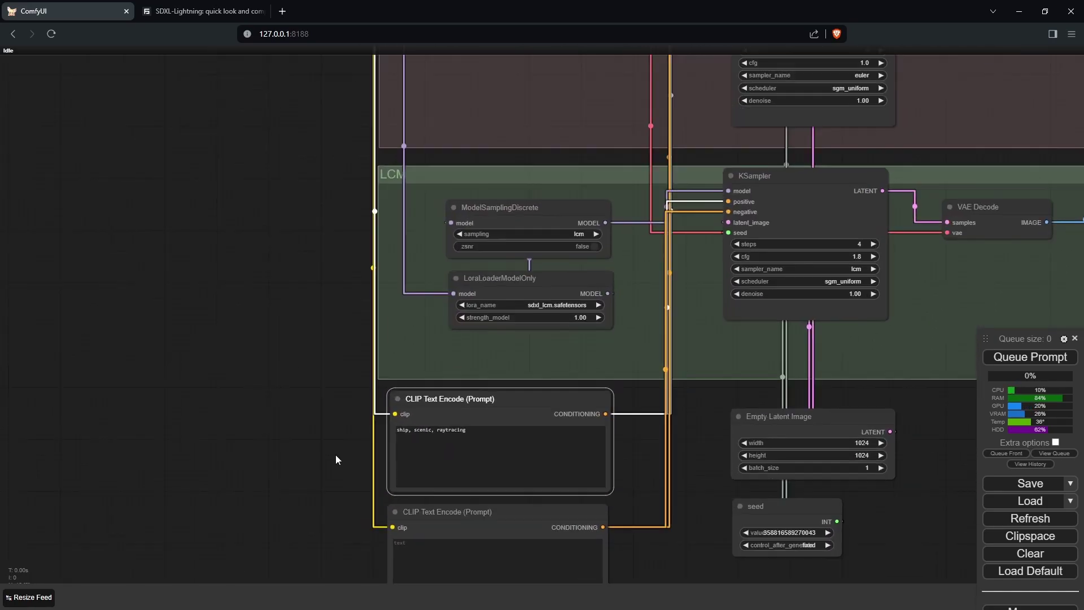
{"action": "scroll", "coordinate": [317, 395], "scroll_direction": "down", "scroll_amount": 2}
{"action": "left_click_drag", "start_coordinate": [309, 420], "coordinate": [318, 493]}
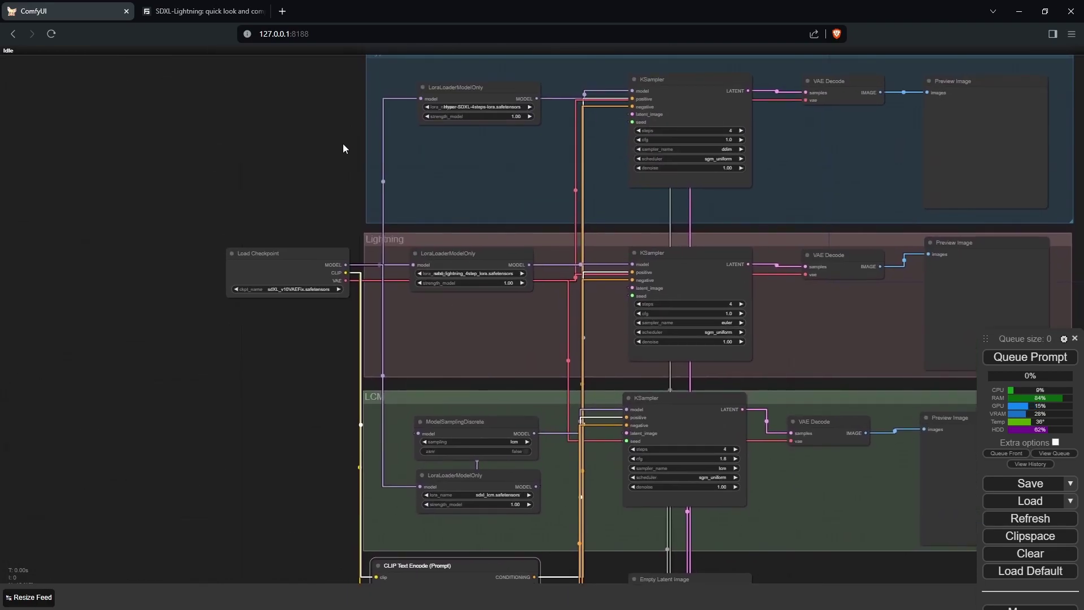
{"action": "left_click_drag", "start_coordinate": [343, 148], "coordinate": [345, 177]}
{"action": "left_click_drag", "start_coordinate": [306, 492], "coordinate": [288, 346]}
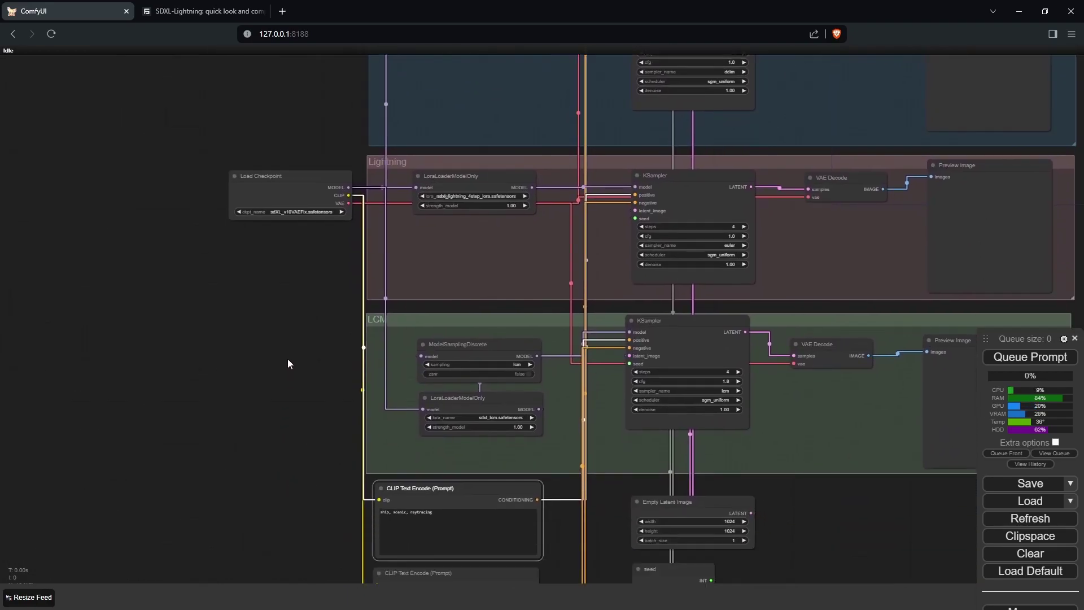
{"action": "left_click_drag", "start_coordinate": [346, 566], "coordinate": [347, 503]}
{"action": "scroll", "coordinate": [346, 503], "scroll_direction": "up", "scroll_amount": 2}
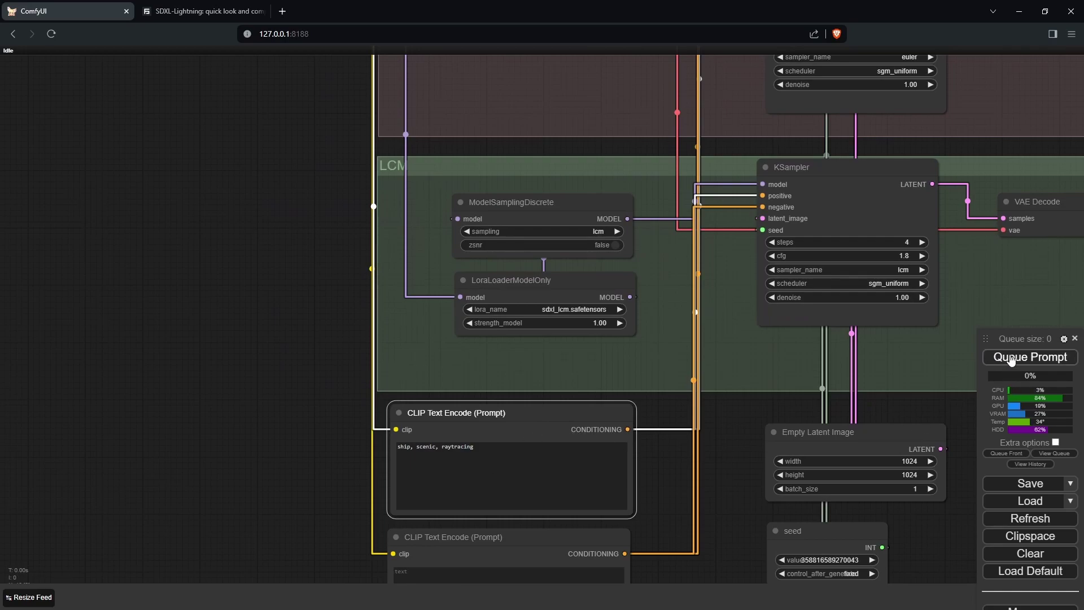
Select the words 'scenic, raytracing' in the ship prompt
{"action": "triple_click", "coordinate": [509, 447]}
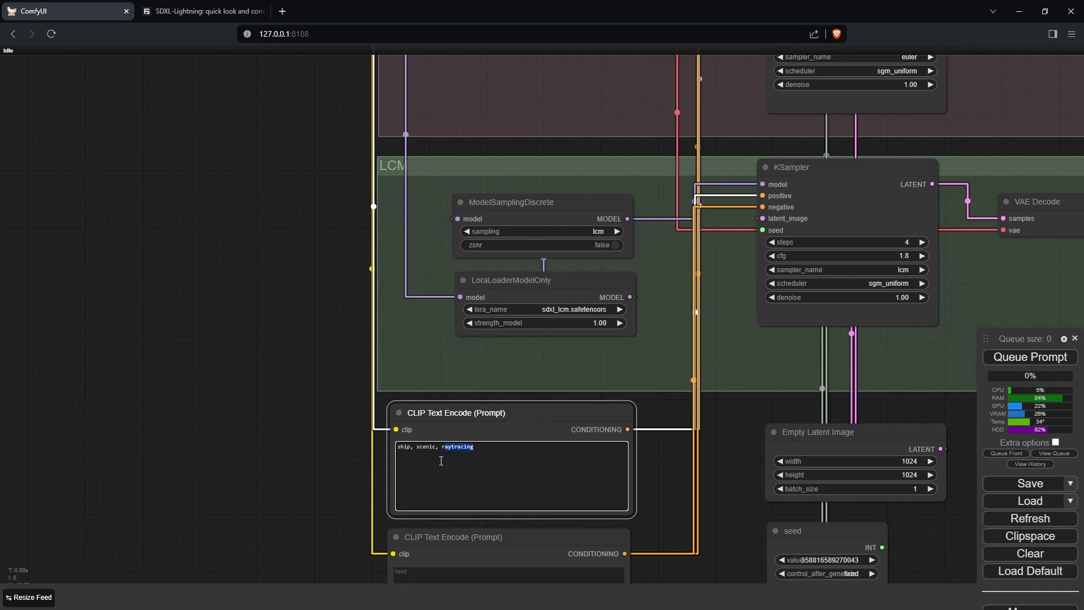
{"action": "left_click", "coordinate": [520, 455]}
{"action": "left_click_drag", "start_coordinate": [511, 450], "coordinate": [415, 447]}
Generate ship images in the Hyper-SD, Lightning and LCM groups and compare the previews
{"action": "left_click", "coordinate": [987, 358]}
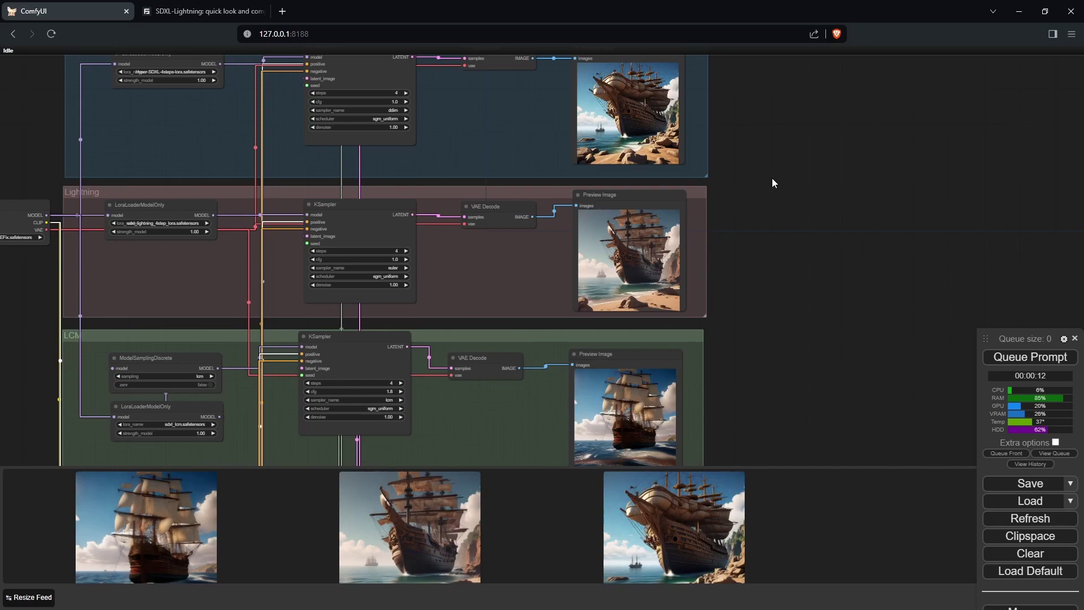
{"action": "scroll", "coordinate": [726, 151], "scroll_direction": "up", "scroll_amount": 5}
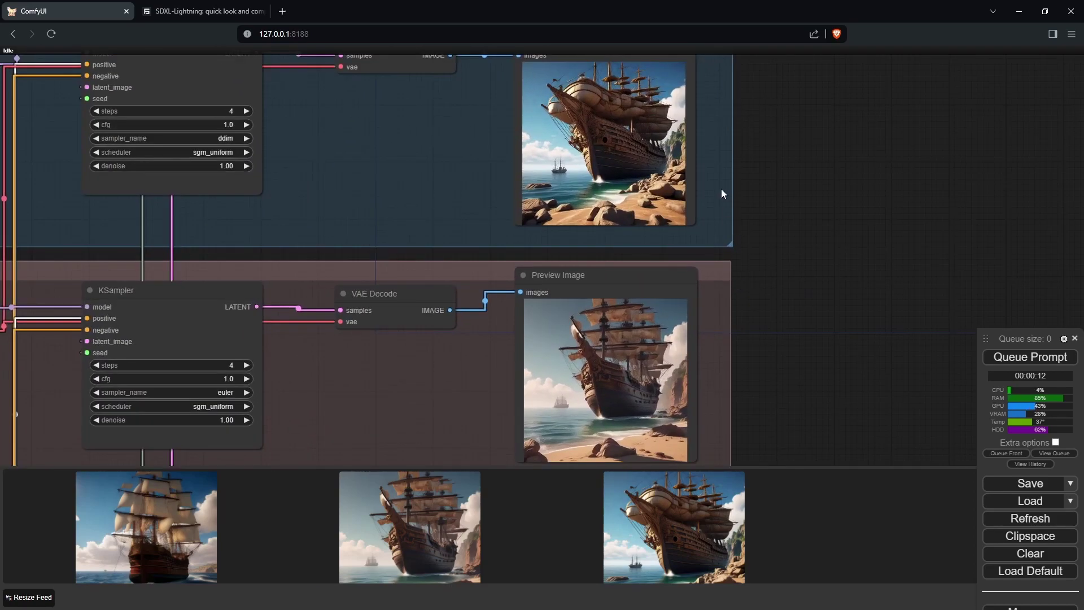
{"action": "left_click_drag", "start_coordinate": [622, 130], "coordinate": [631, 115]}
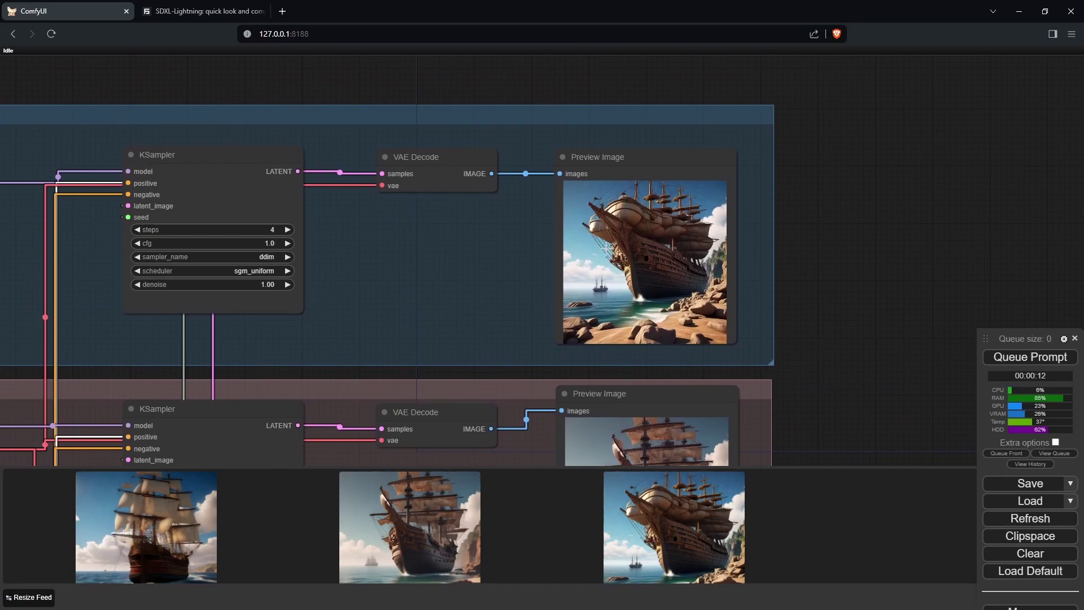
{"action": "left_click_drag", "start_coordinate": [754, 376], "coordinate": [754, 185]}
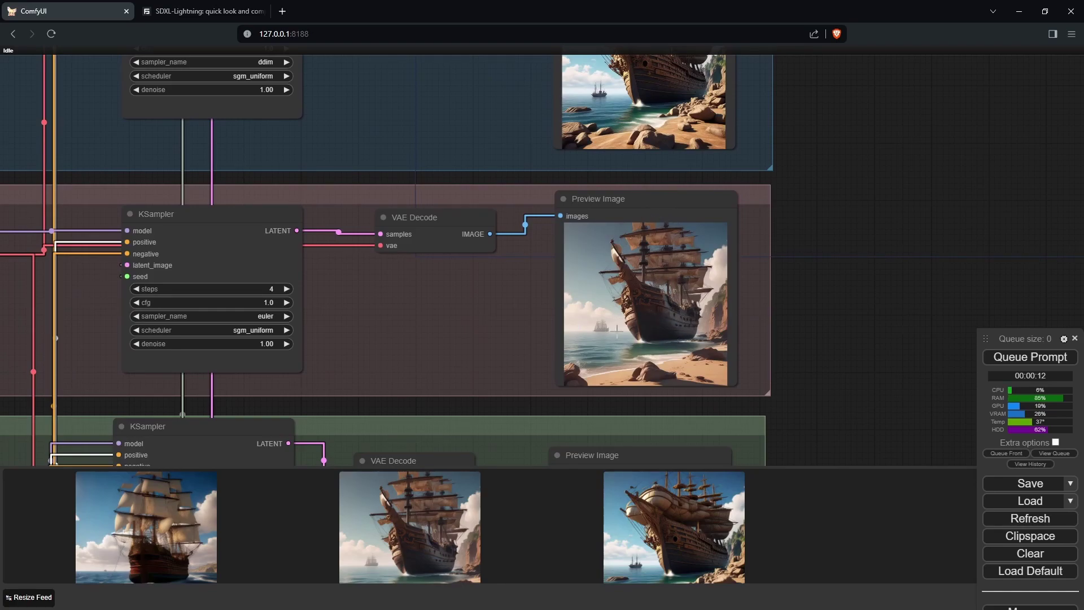
{"action": "left_click_drag", "start_coordinate": [728, 393], "coordinate": [740, 170]}
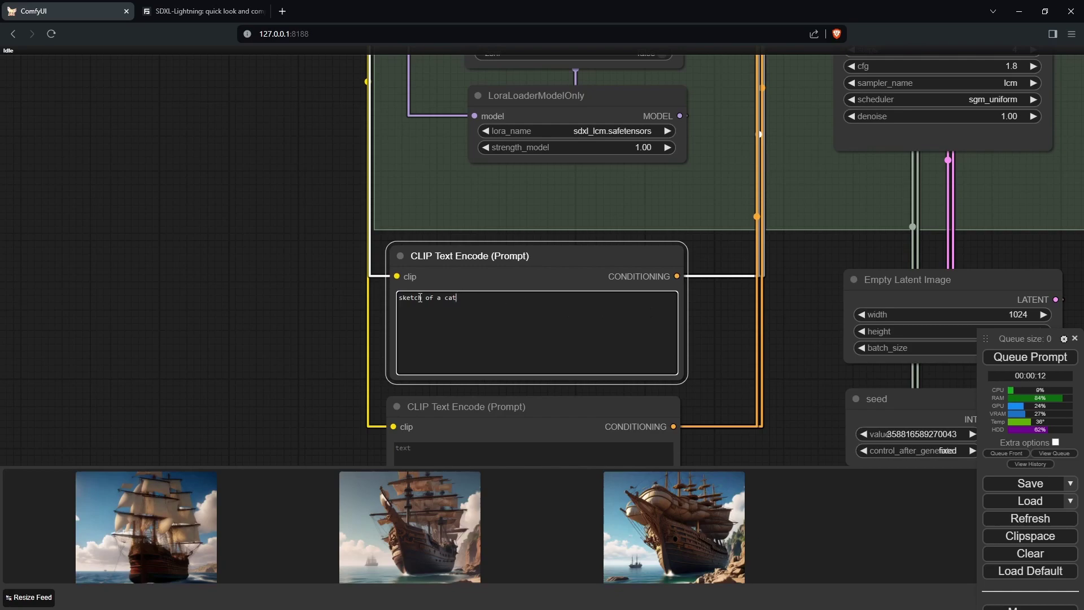
Render the cat sketch in the Hyper-SD, Lightning and LCM groups and inspect each preview
{"action": "left_click", "coordinate": [1011, 359]}
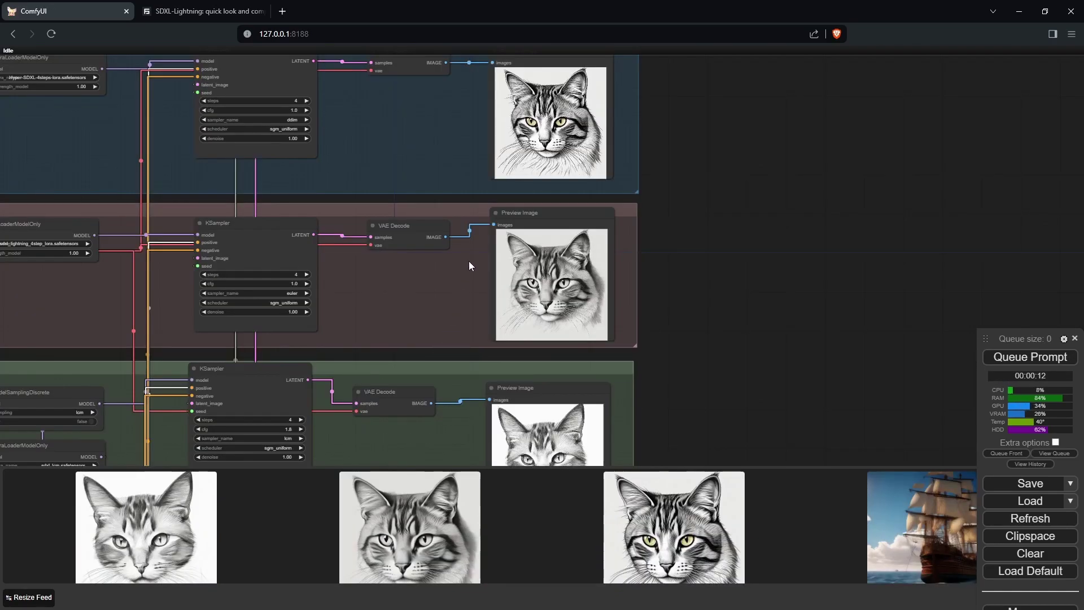
{"action": "scroll", "coordinate": [463, 262], "scroll_direction": "up", "scroll_amount": 3}
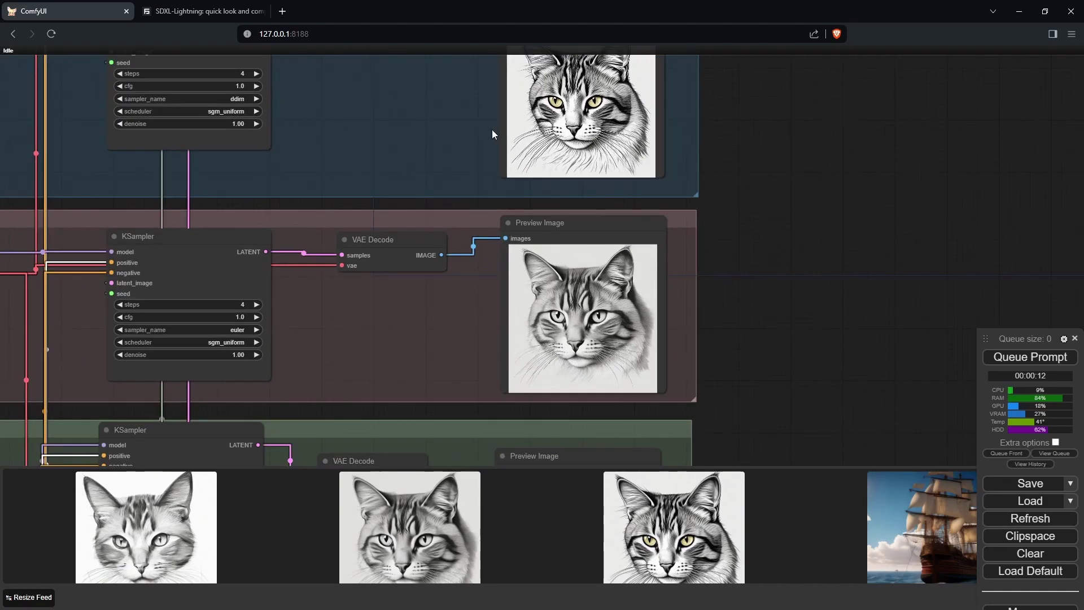
{"action": "left_click_drag", "start_coordinate": [493, 130], "coordinate": [430, 267]}
{"action": "left_click_drag", "start_coordinate": [715, 277], "coordinate": [703, 177]}
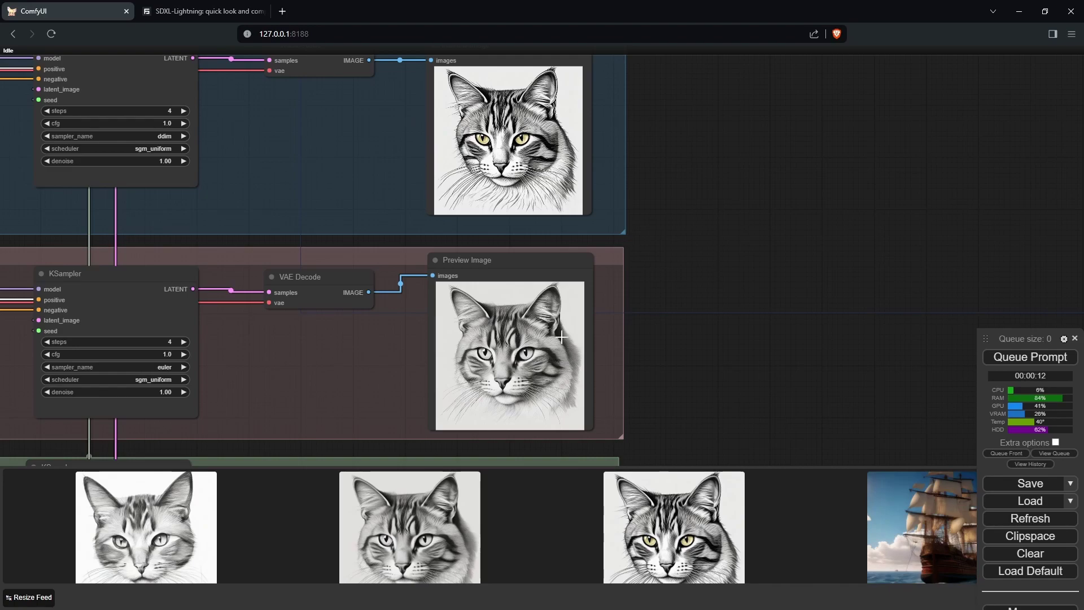
{"action": "left_click_drag", "start_coordinate": [686, 226], "coordinate": [709, 263]}
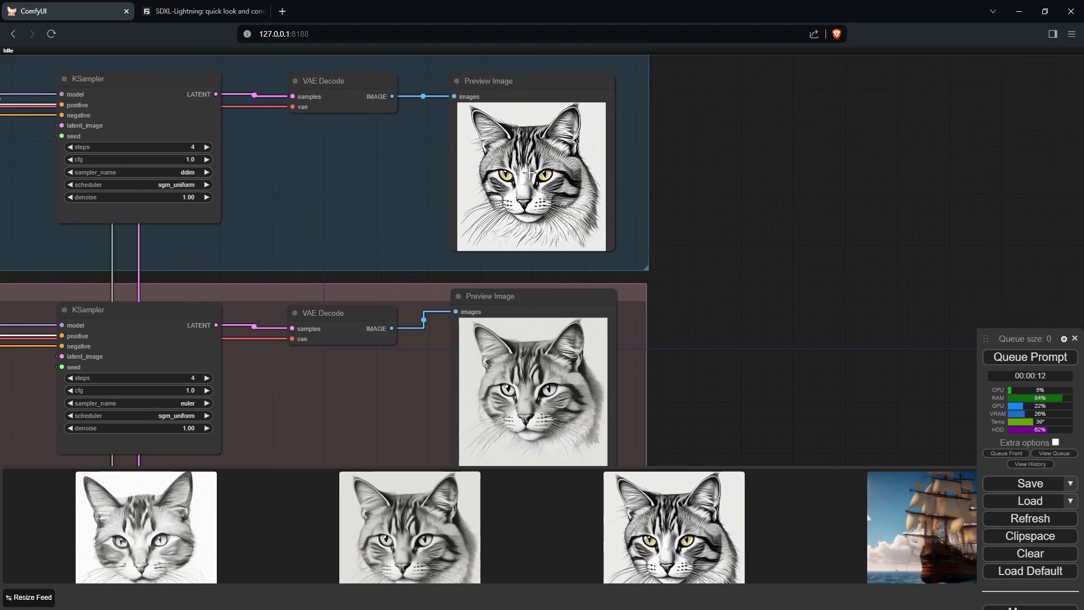
{"action": "scroll", "coordinate": [533, 174], "scroll_direction": "up", "scroll_amount": 3}
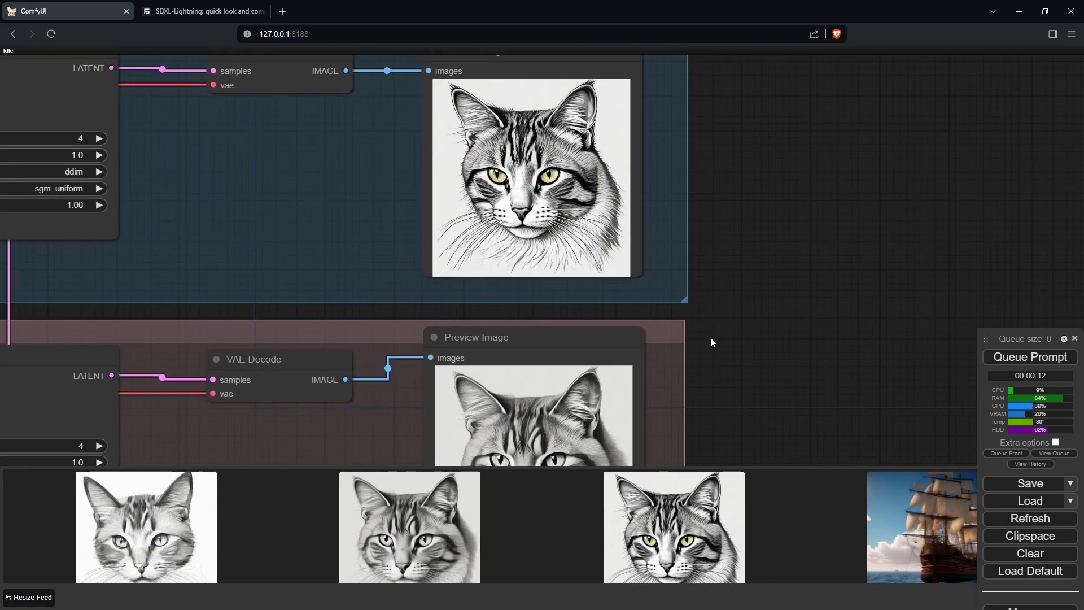
{"action": "left_click_drag", "start_coordinate": [711, 340], "coordinate": [698, 227]}
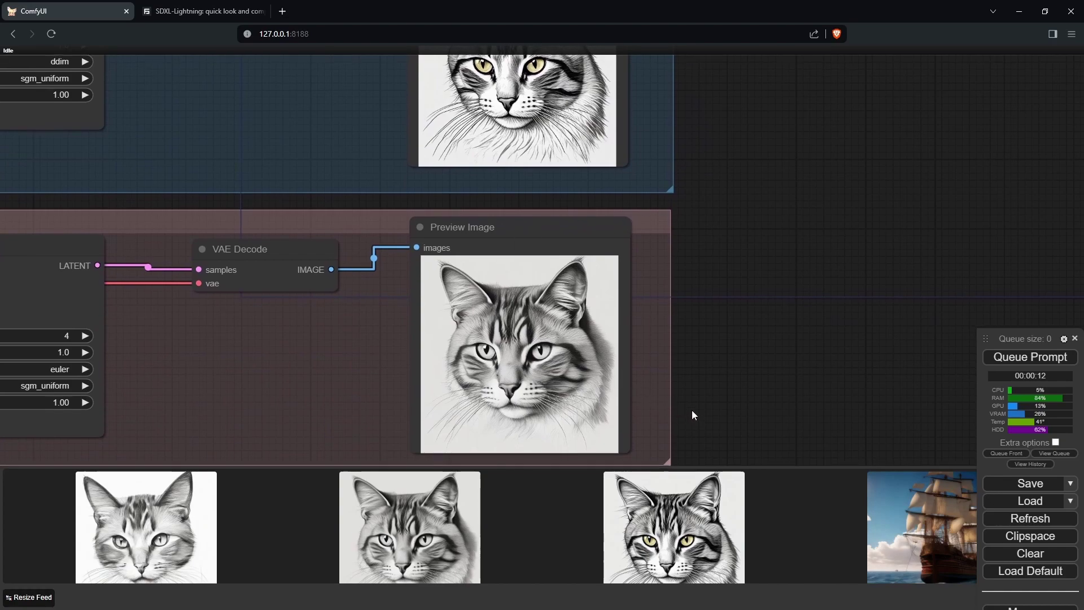
{"action": "left_click_drag", "start_coordinate": [692, 412], "coordinate": [708, 103]}
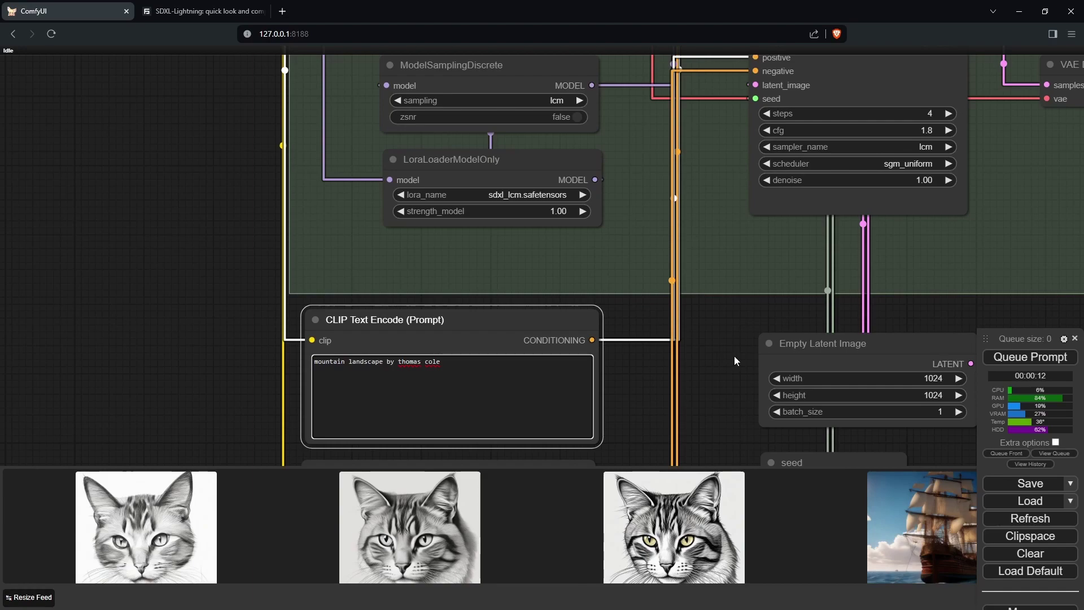
Generate 'mountain landscape by thomas cole' images across all three LoRA groups
{"action": "left_click", "coordinate": [1028, 357]}
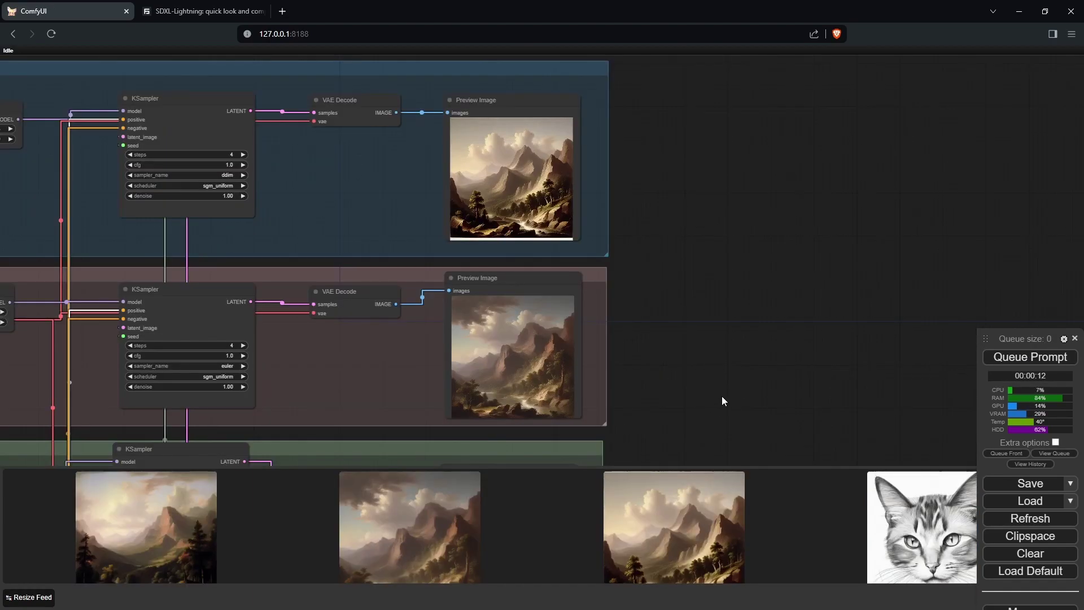
{"action": "left_click_drag", "start_coordinate": [722, 395], "coordinate": [684, 145]}
{"action": "scroll", "coordinate": [635, 226], "scroll_direction": "up", "scroll_amount": 5}
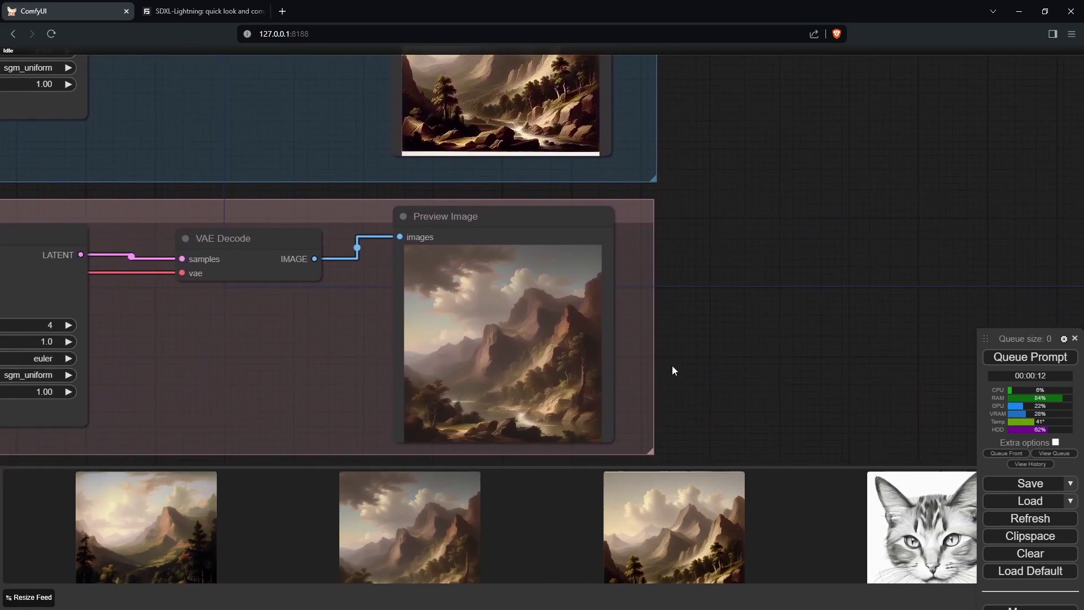
{"action": "left_click_drag", "start_coordinate": [678, 421], "coordinate": [653, 170]}
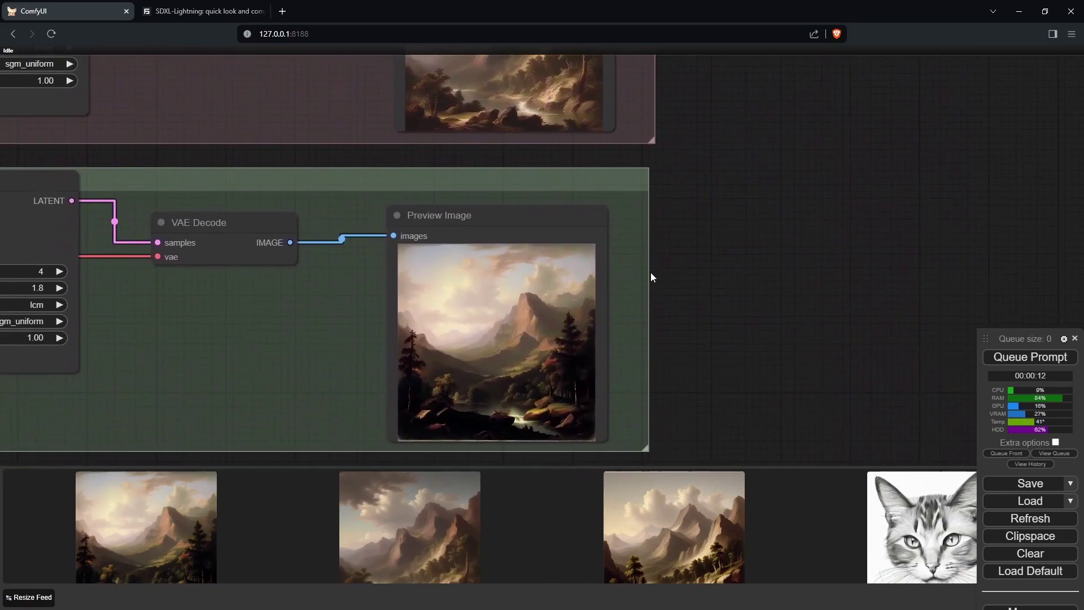
Zoom in on the LCM landscape preview, then switch to the SDXL-Lightning article
{"action": "scroll", "coordinate": [666, 294], "scroll_direction": "up", "scroll_amount": 1}
{"action": "scroll", "coordinate": [680, 317], "scroll_direction": "up", "scroll_amount": 1}
{"action": "scroll", "coordinate": [673, 302], "scroll_direction": "down", "scroll_amount": 2}
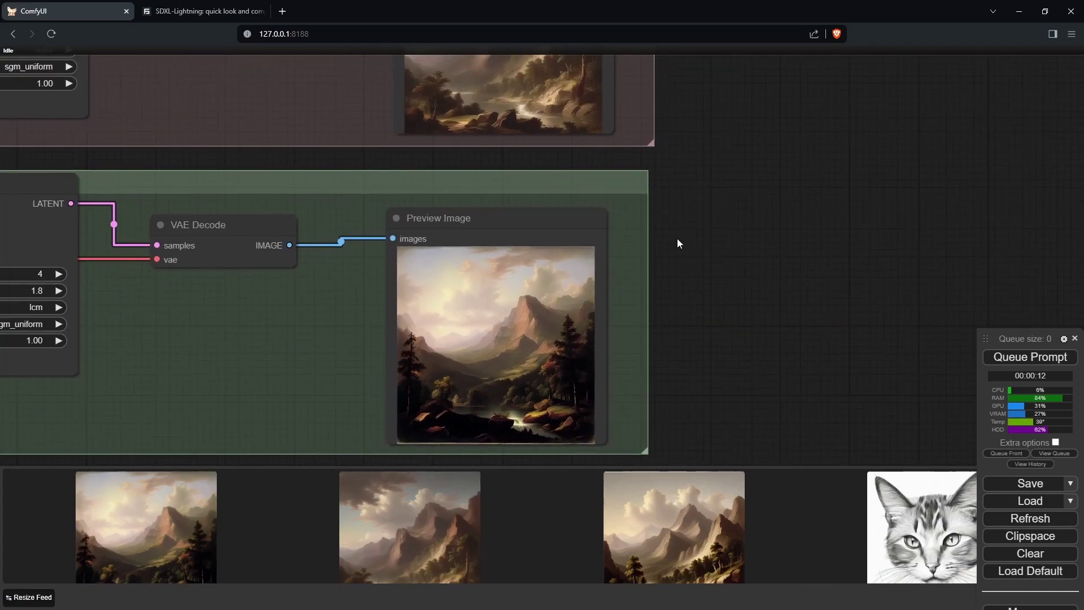
{"action": "scroll", "coordinate": [679, 244], "scroll_direction": "up", "scroll_amount": 1}
{"action": "scroll", "coordinate": [679, 249], "scroll_direction": "down", "scroll_amount": 1}
{"action": "scroll", "coordinate": [716, 171], "scroll_direction": "down", "scroll_amount": 3}
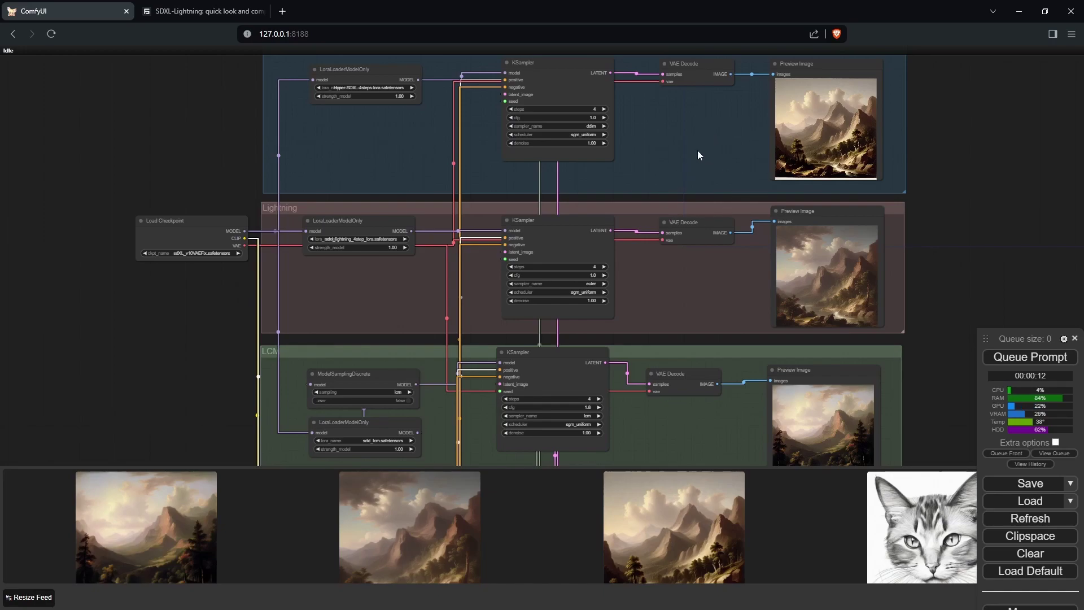
{"action": "left_click_drag", "start_coordinate": [718, 249], "coordinate": [727, 202]}
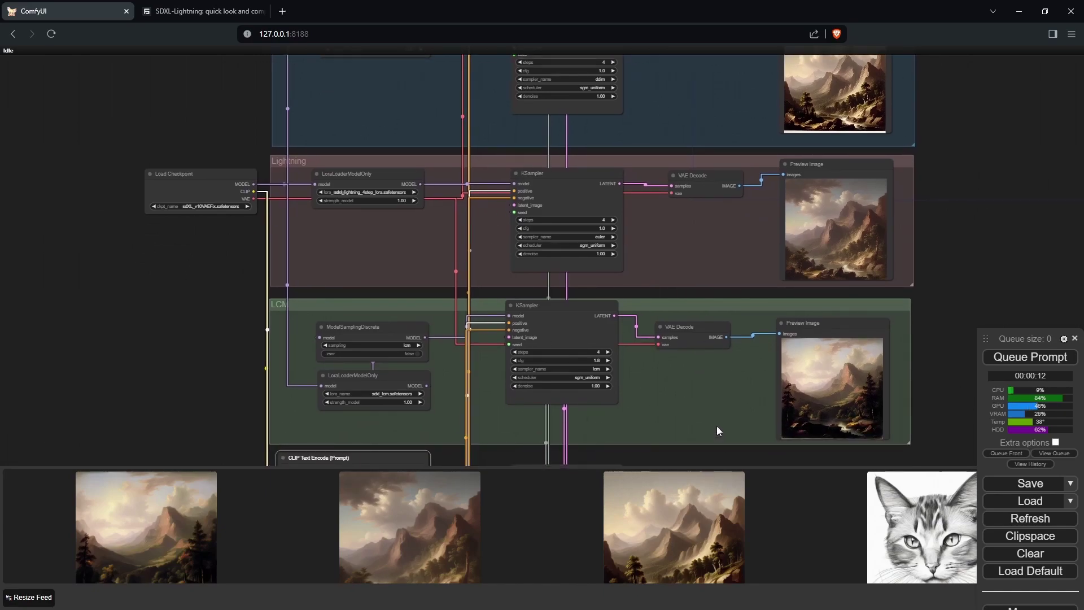
{"action": "key", "text": "ctrl+Tab"}
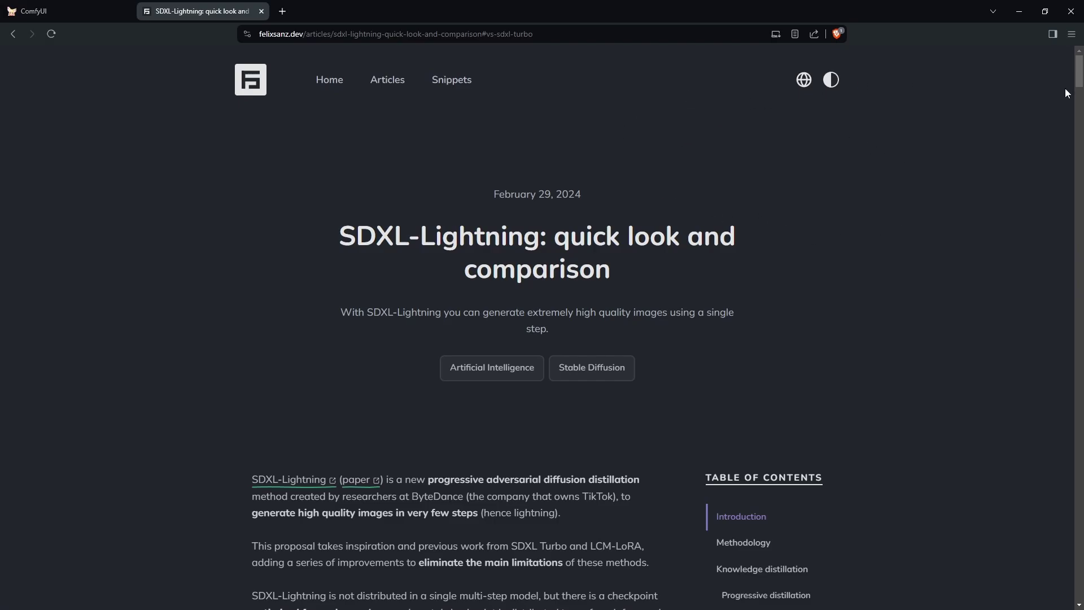
In the vs SDXL Turbo section, compare the Lightning and Turbo 4-step food images
{"action": "left_click_drag", "start_coordinate": [1079, 76], "coordinate": [1080, 484]}
{"action": "scroll", "coordinate": [478, 61], "scroll_direction": "up", "scroll_amount": 15}
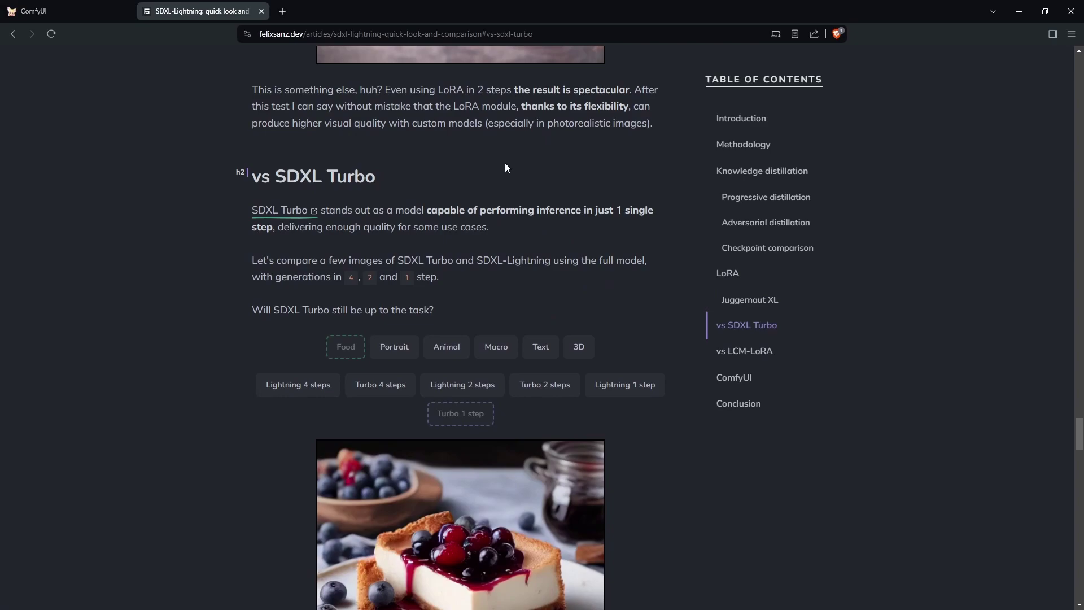
{"action": "scroll", "coordinate": [490, 170], "scroll_direction": "down", "scroll_amount": 2}
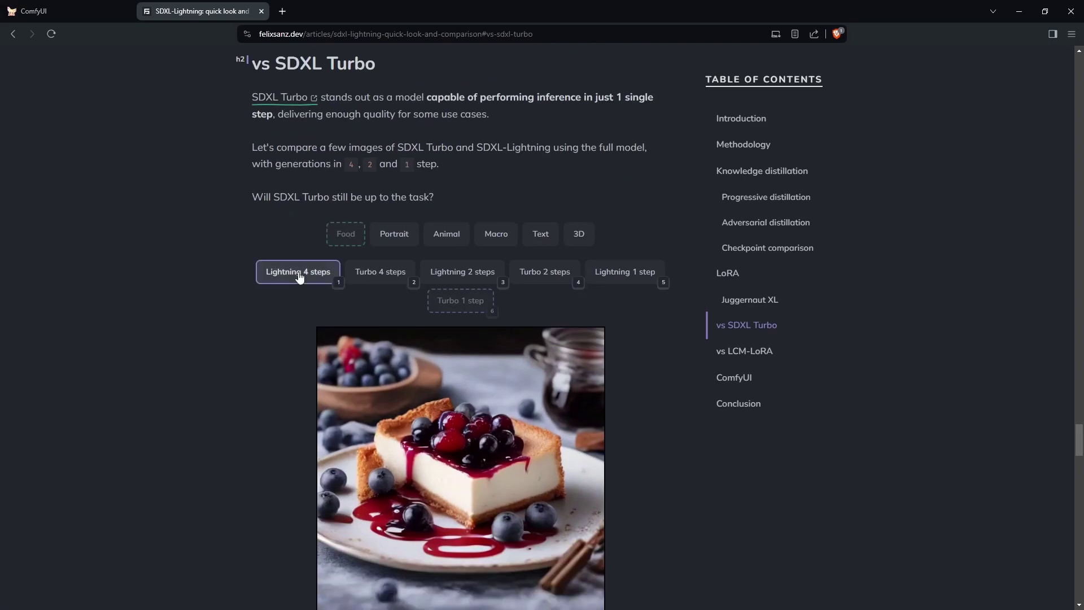
{"action": "left_click", "coordinate": [300, 272]}
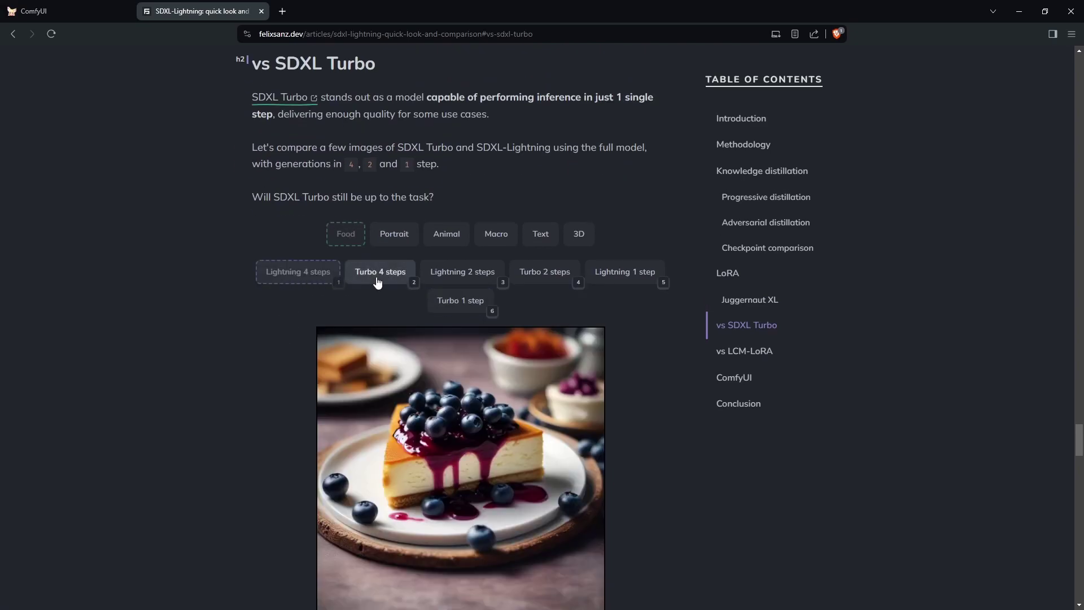
{"action": "left_click", "coordinate": [457, 279]}
Show the vs LCM-LoRA Text example, stepping through the arcade images to LoRA 2 steps
{"action": "scroll", "coordinate": [690, 354], "scroll_direction": "down", "scroll_amount": 14}
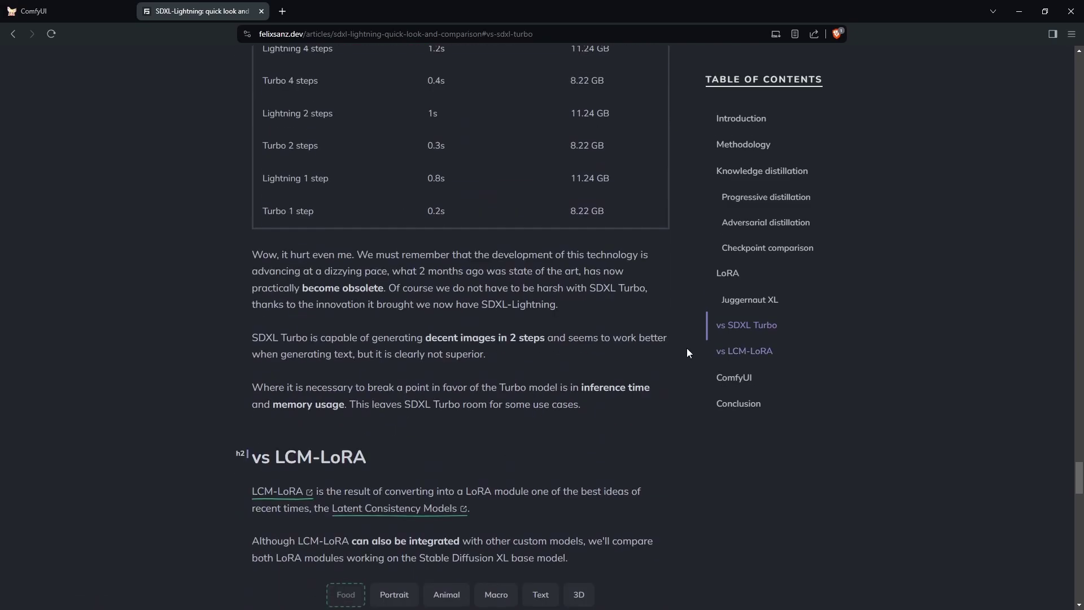
{"action": "scroll", "coordinate": [687, 353], "scroll_direction": "down", "scroll_amount": 2}
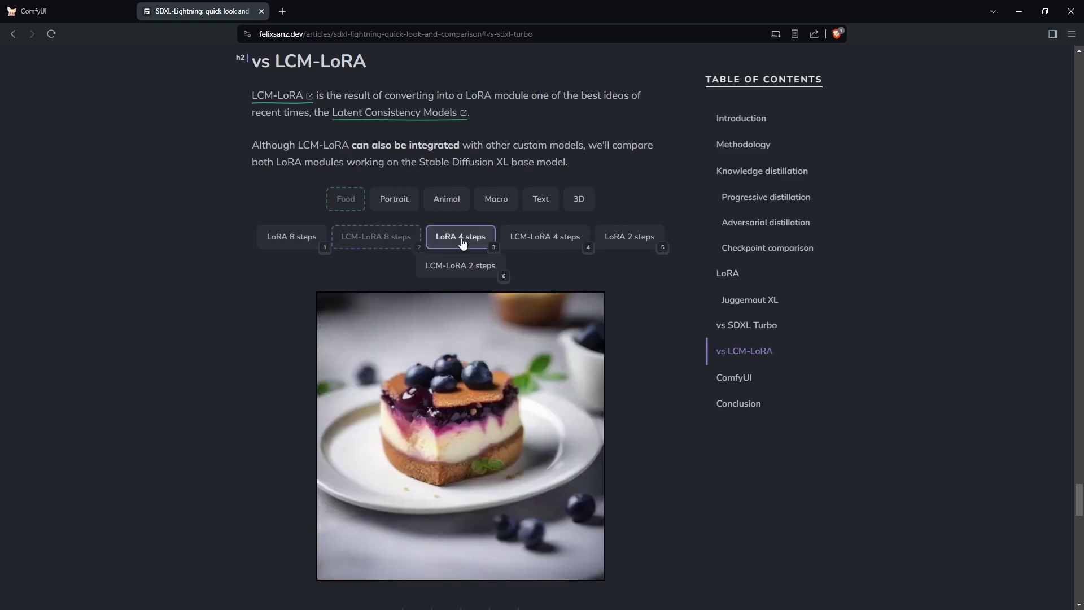
{"action": "left_click", "coordinate": [541, 198]}
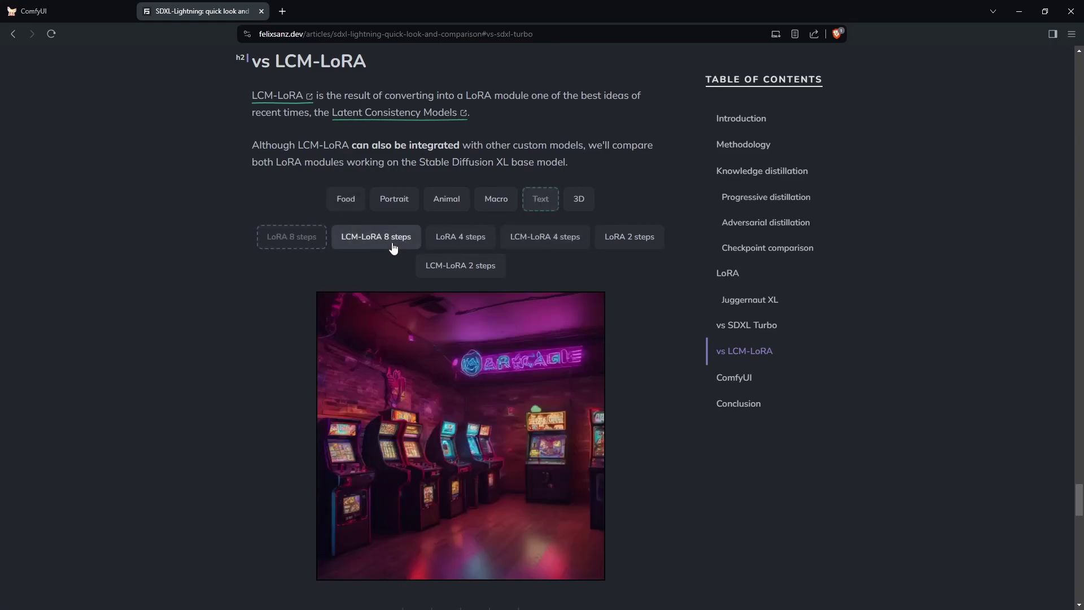
{"action": "left_click", "coordinate": [394, 248]}
{"action": "left_click", "coordinate": [460, 237]}
{"action": "left_click", "coordinate": [545, 237]}
{"action": "left_click", "coordinate": [630, 237]}
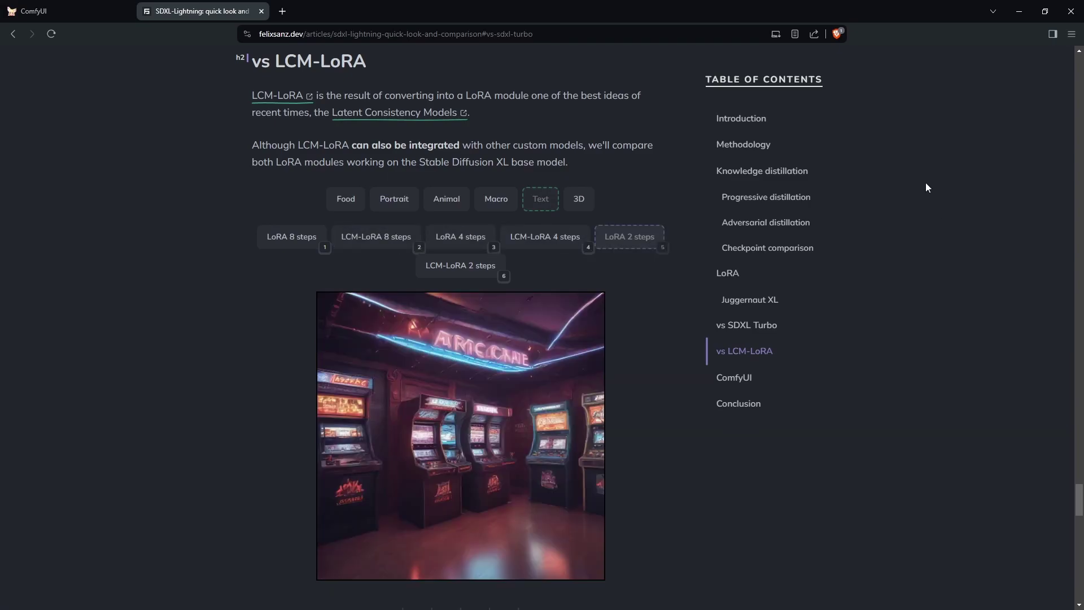